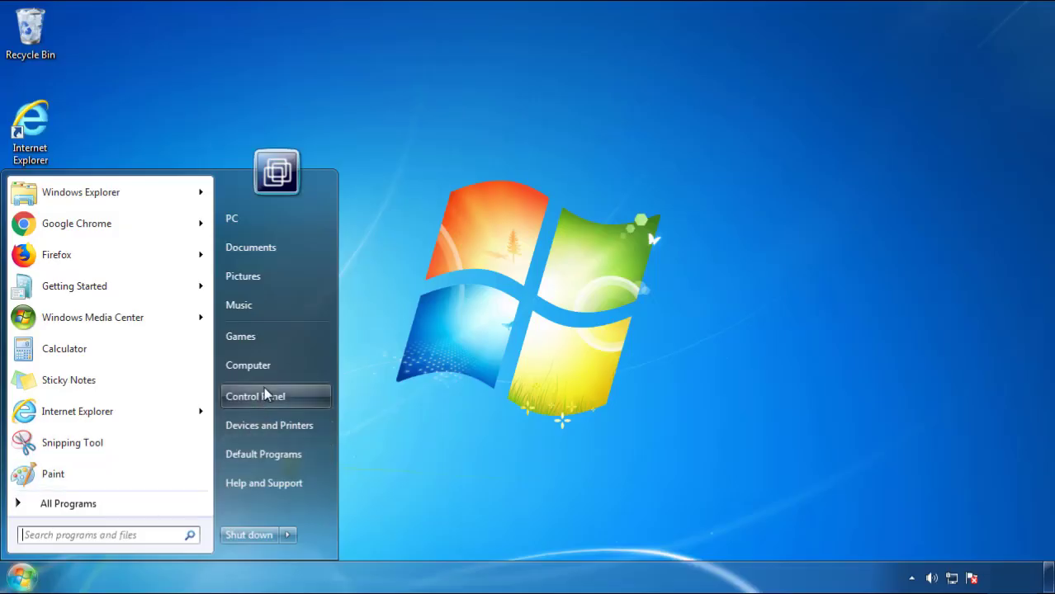
- Open the installed-programs list in Control Panel, sorted newest-installed first
click(265, 395)
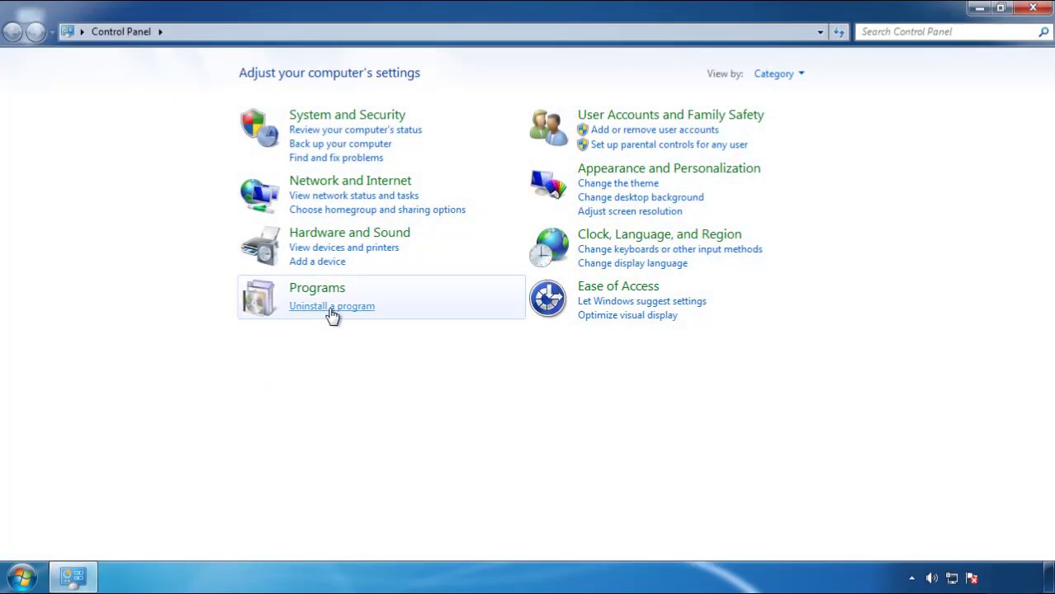
click(330, 314)
click(619, 157)
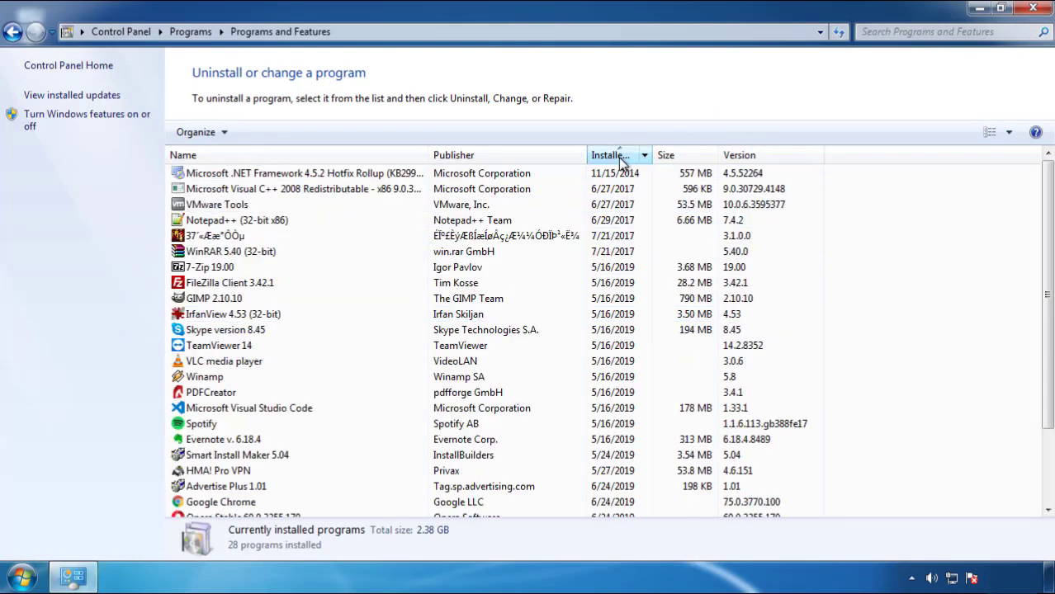
click(615, 156)
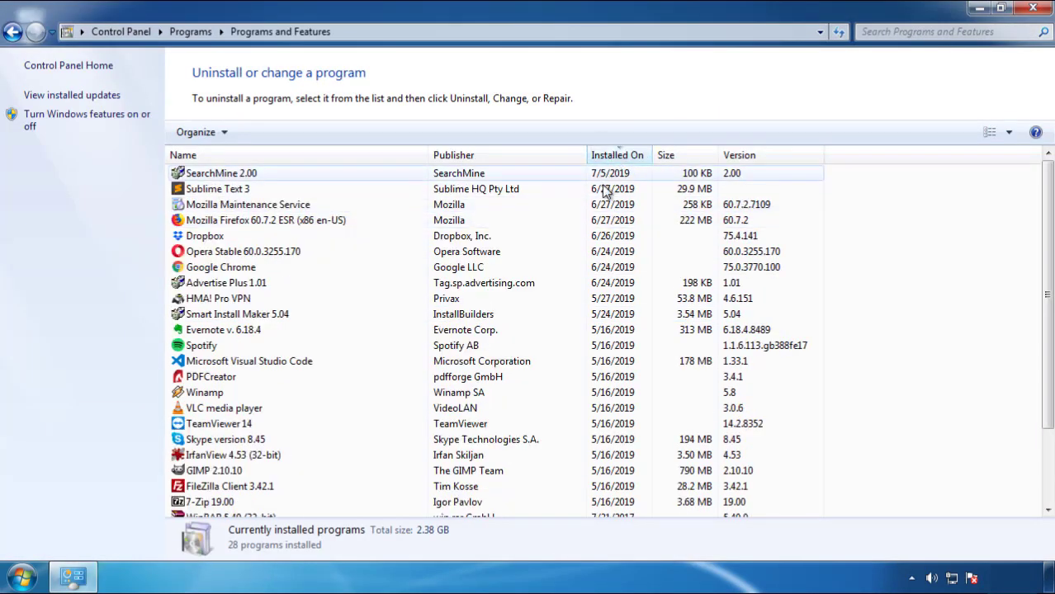
- Uninstall SearchMine 2.00 and finish its uninstaller
click(223, 180)
click(262, 132)
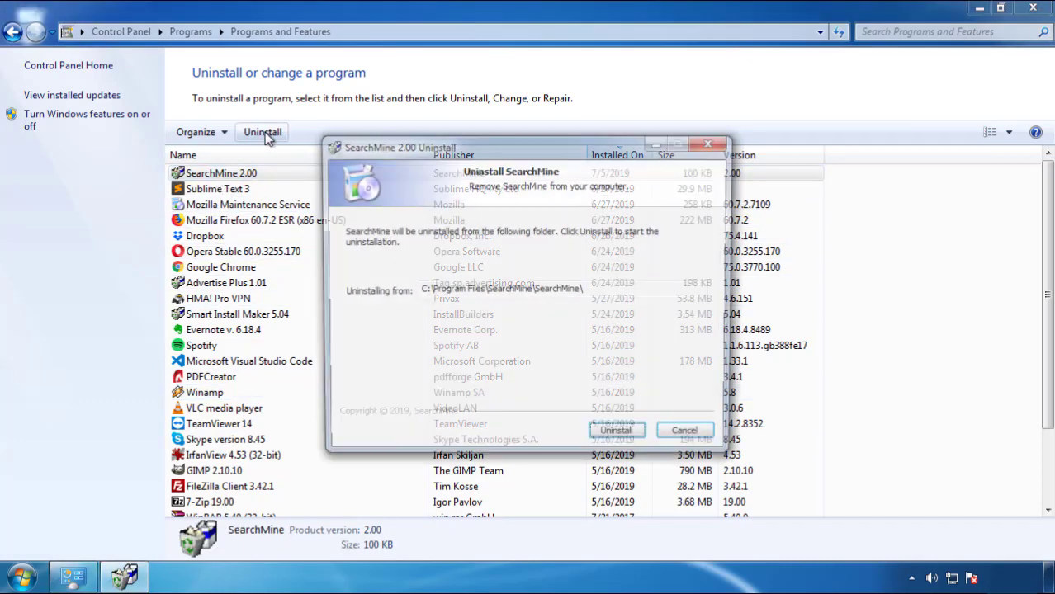
click(614, 437)
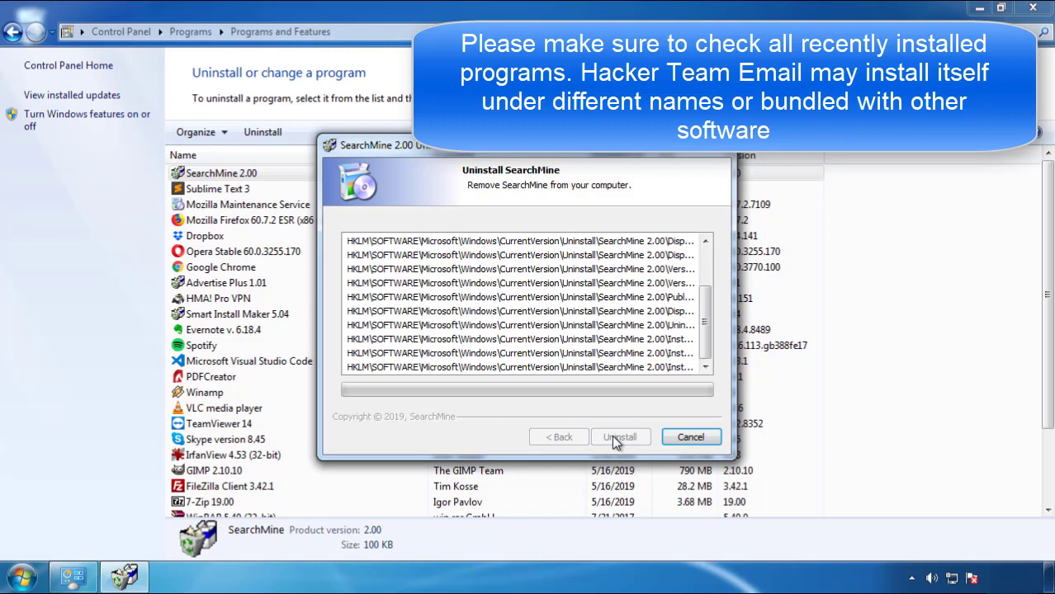
click(615, 436)
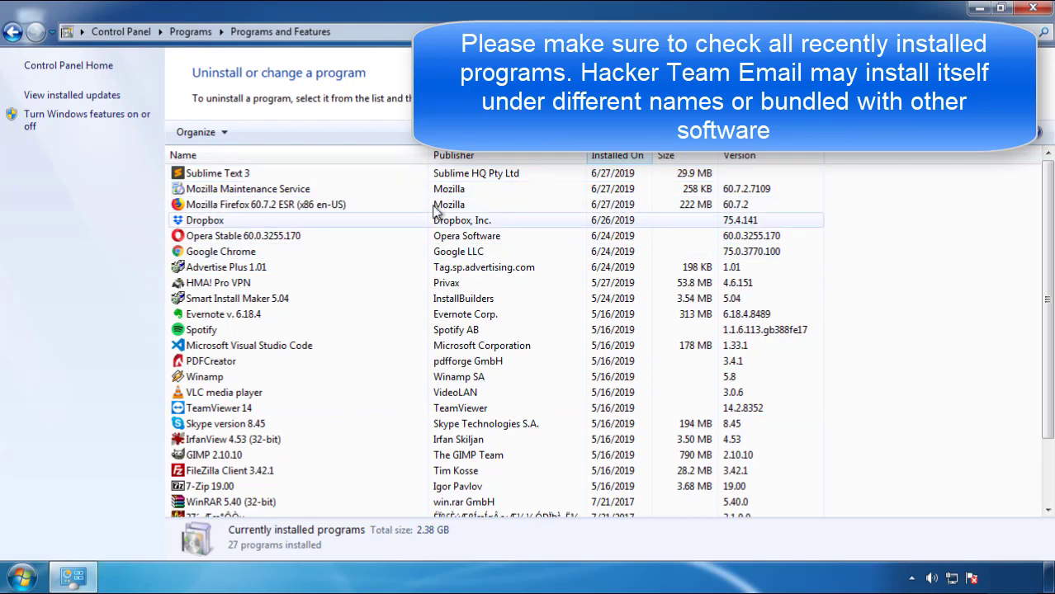
- Close the installed-programs window and restart the PC from the Start menu
click(1035, 10)
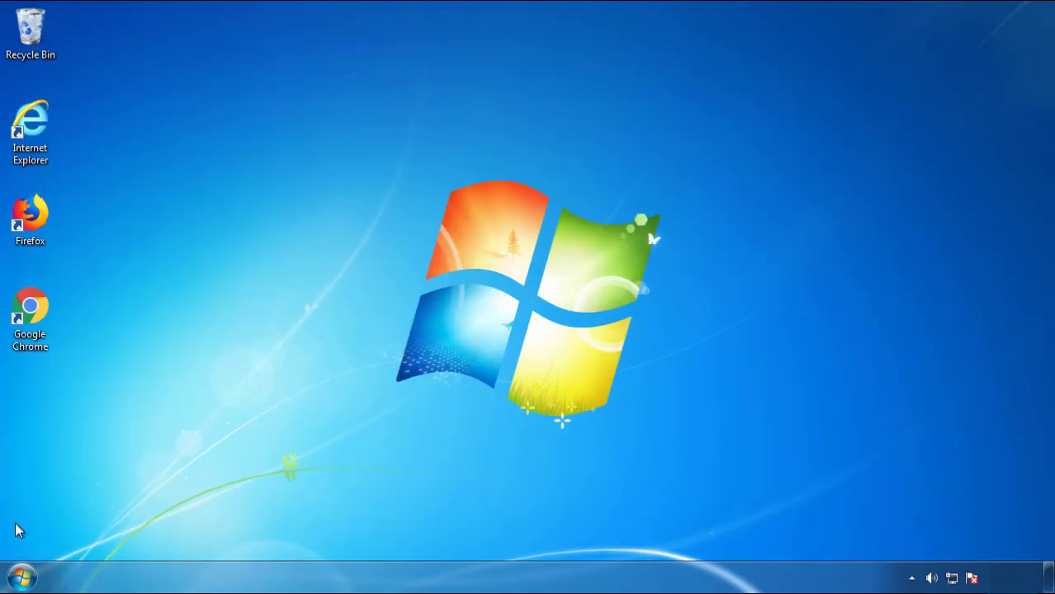
click(20, 576)
click(286, 535)
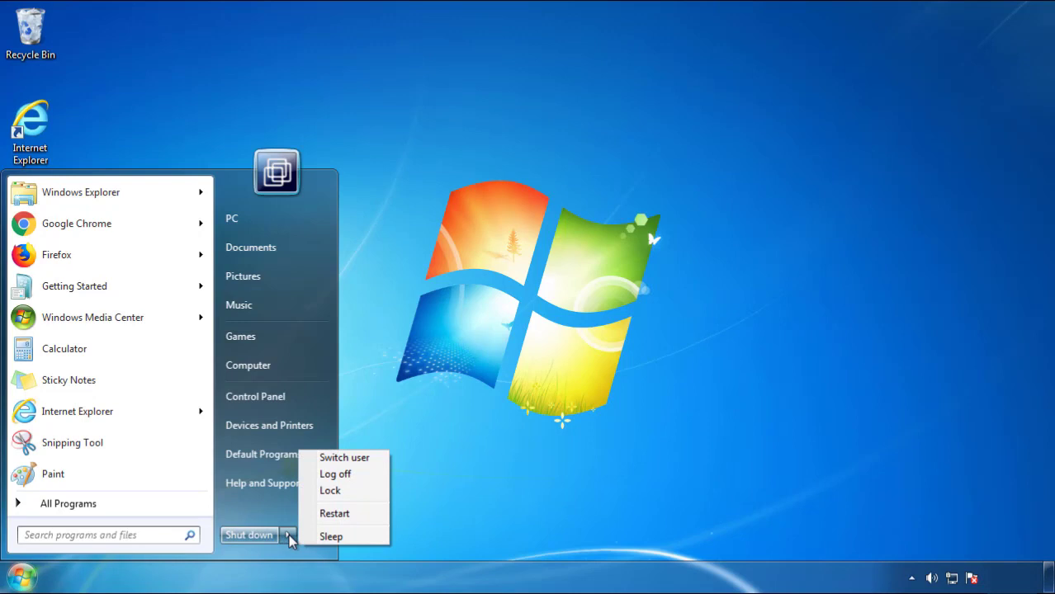
click(550, 450)
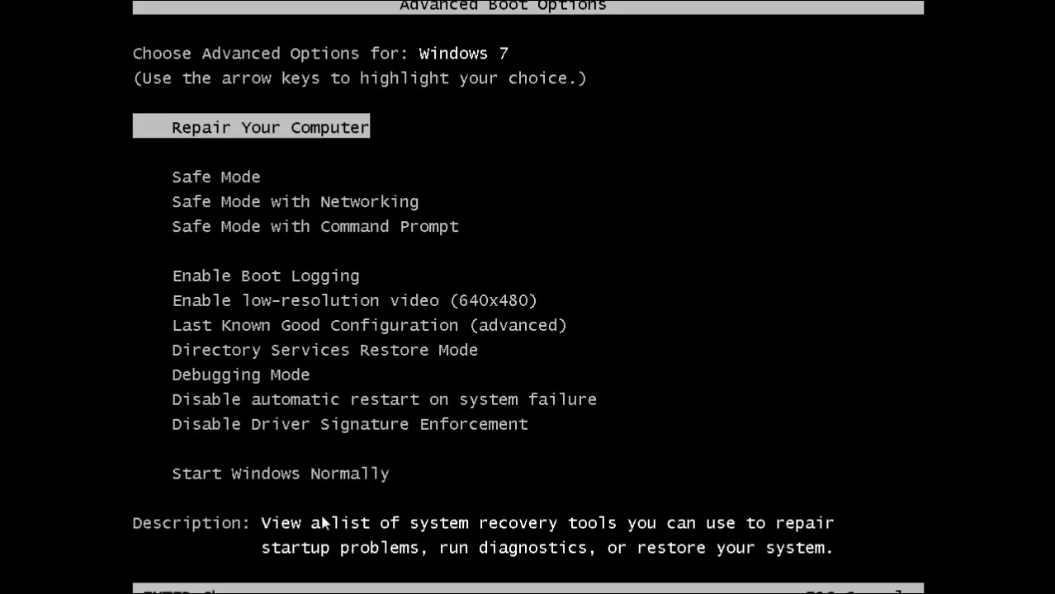
- Boot Windows into Safe Mode, launch Firefox and decline the default-browser prompt
key(Down)
key(Return)
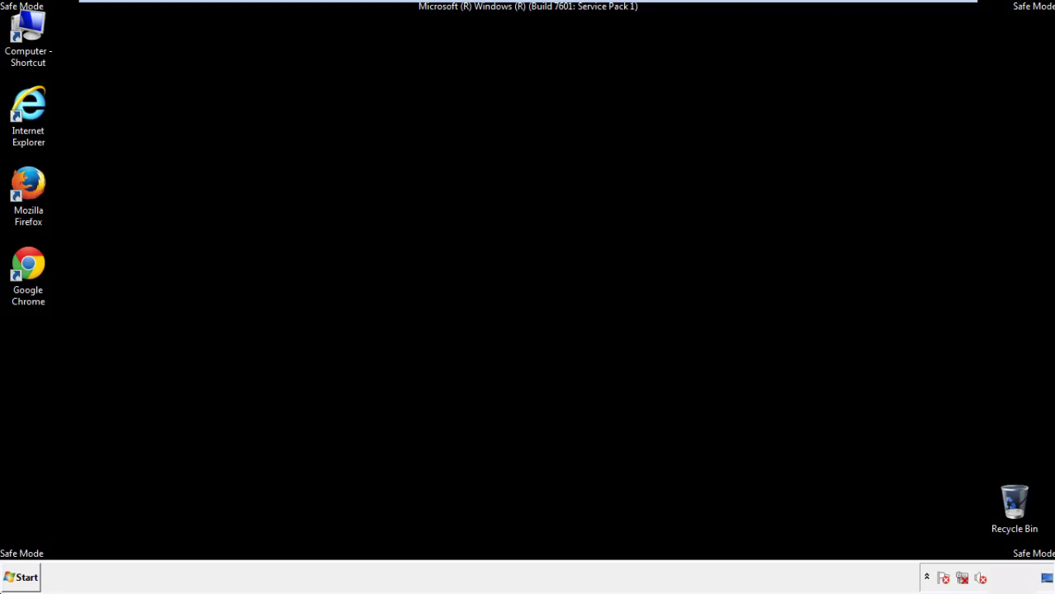
double_click(38, 193)
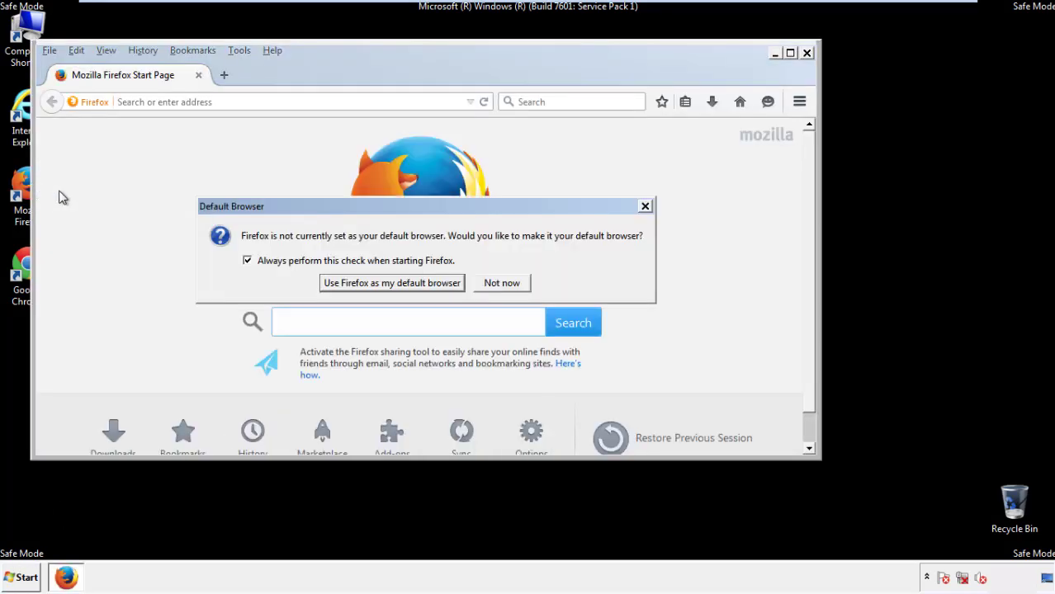
click(506, 284)
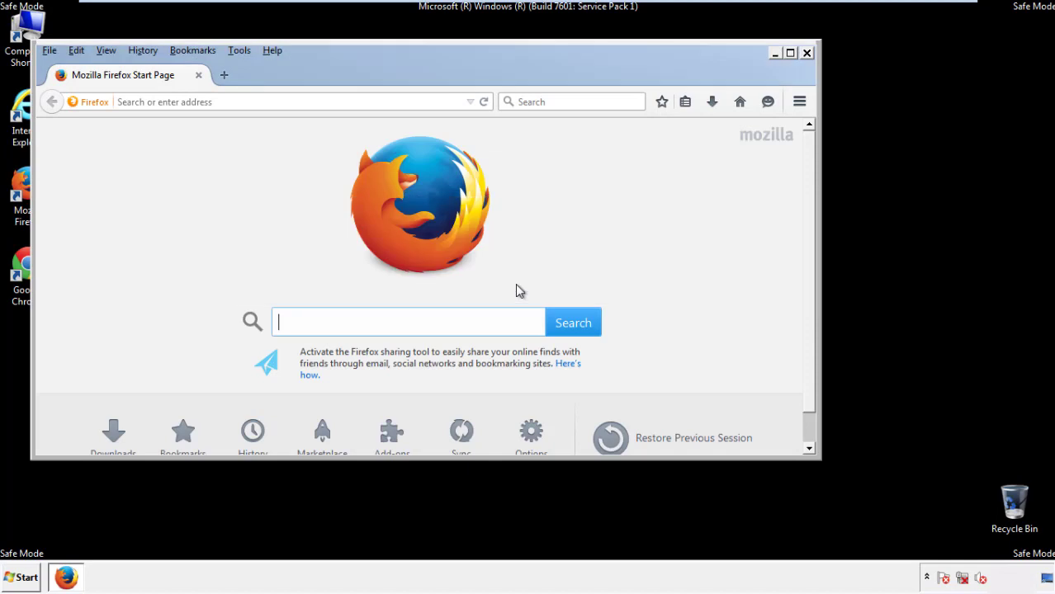
- Toggle the Firefox menu bar off and back on
right_click(322, 69)
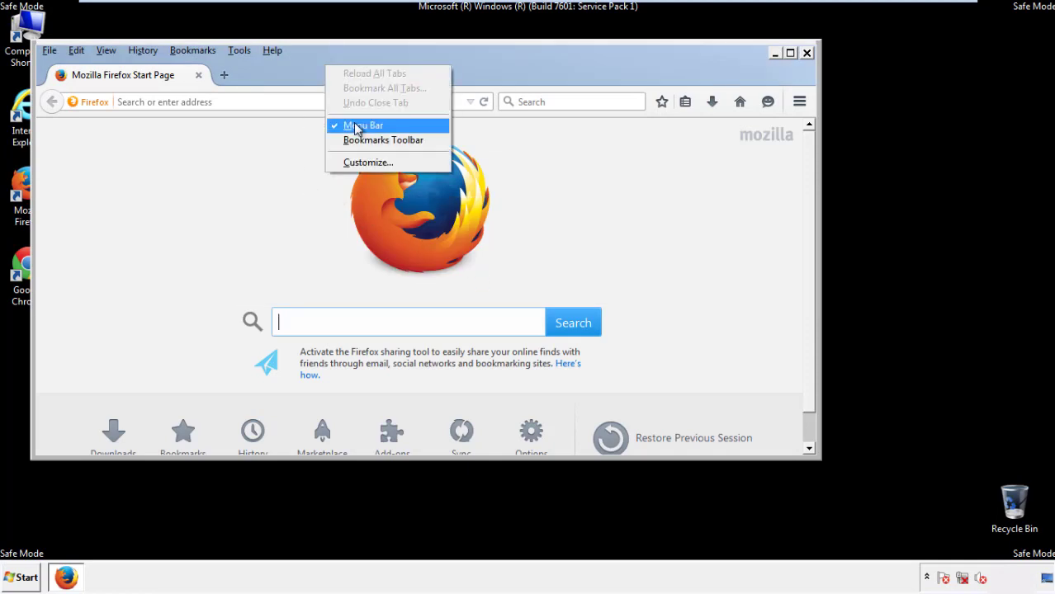
click(353, 123)
right_click(334, 70)
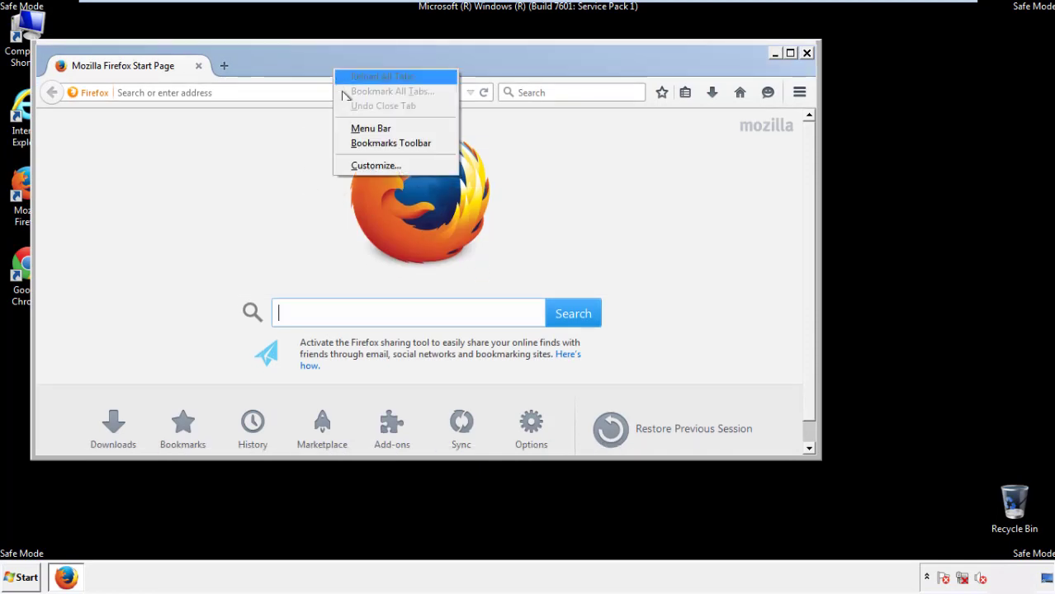
click(355, 129)
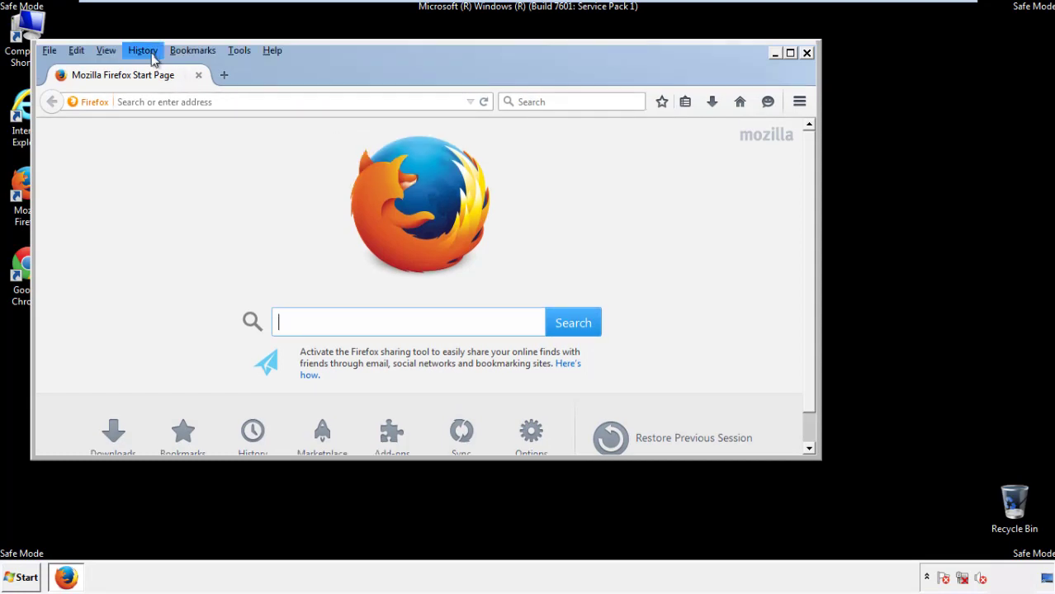
- Set Clear Recent History to Everything with all data types, including Site Preferences, ticked
click(149, 52)
click(159, 82)
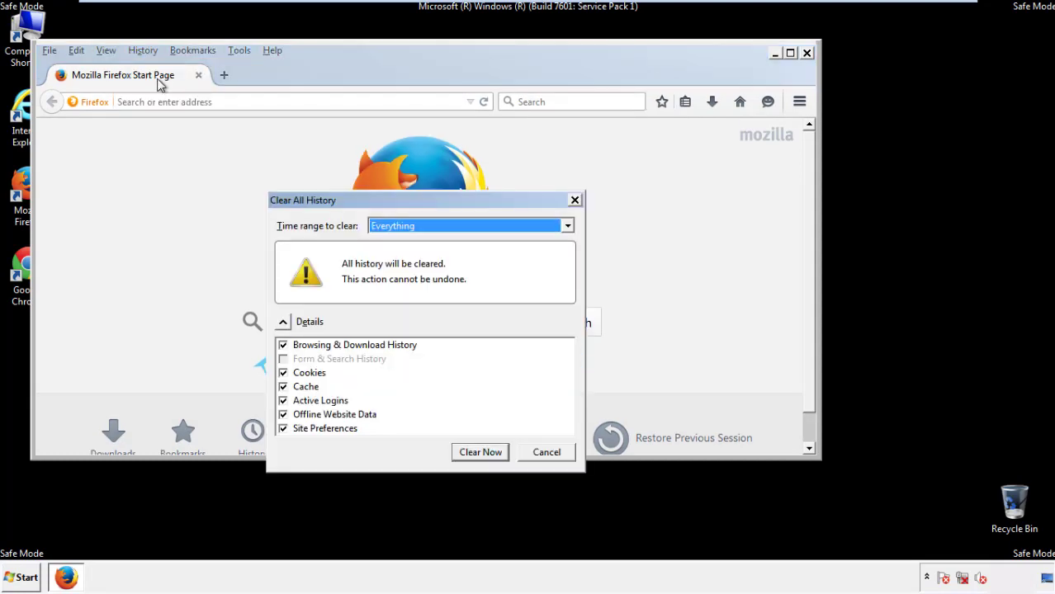
click(393, 228)
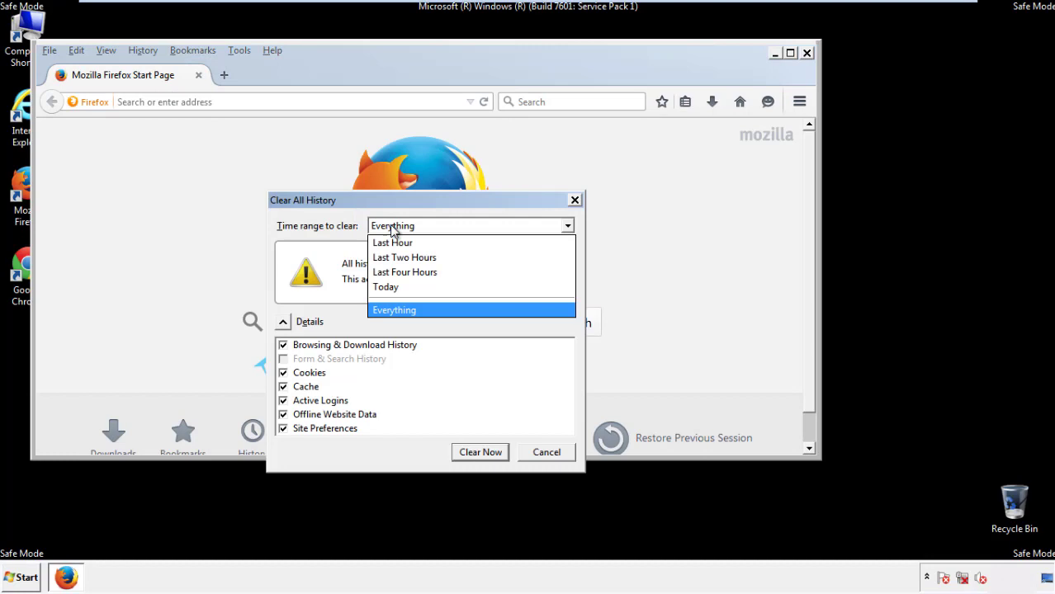
click(396, 310)
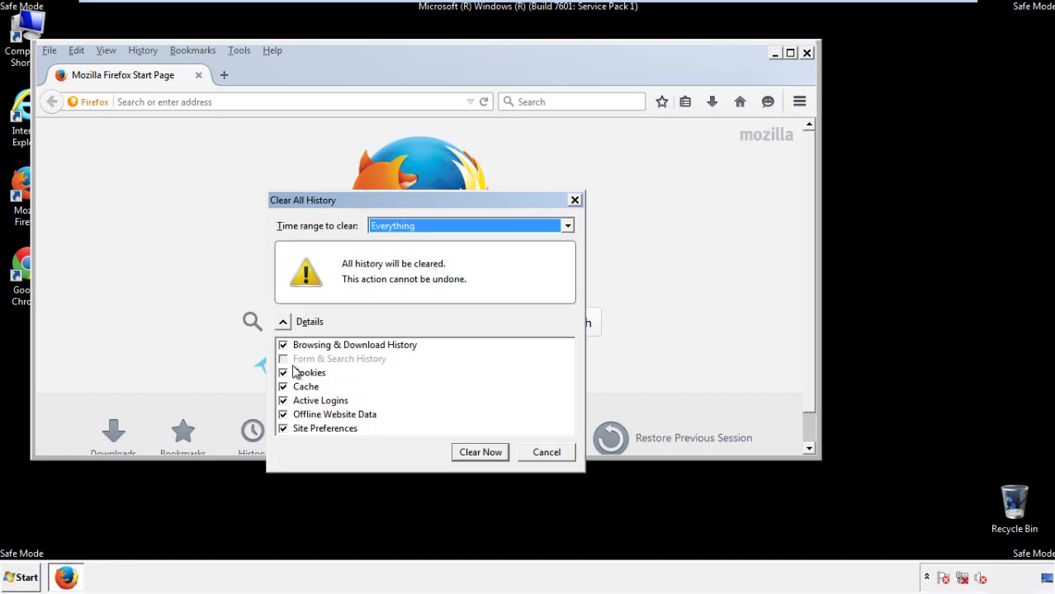
click(282, 415)
click(283, 428)
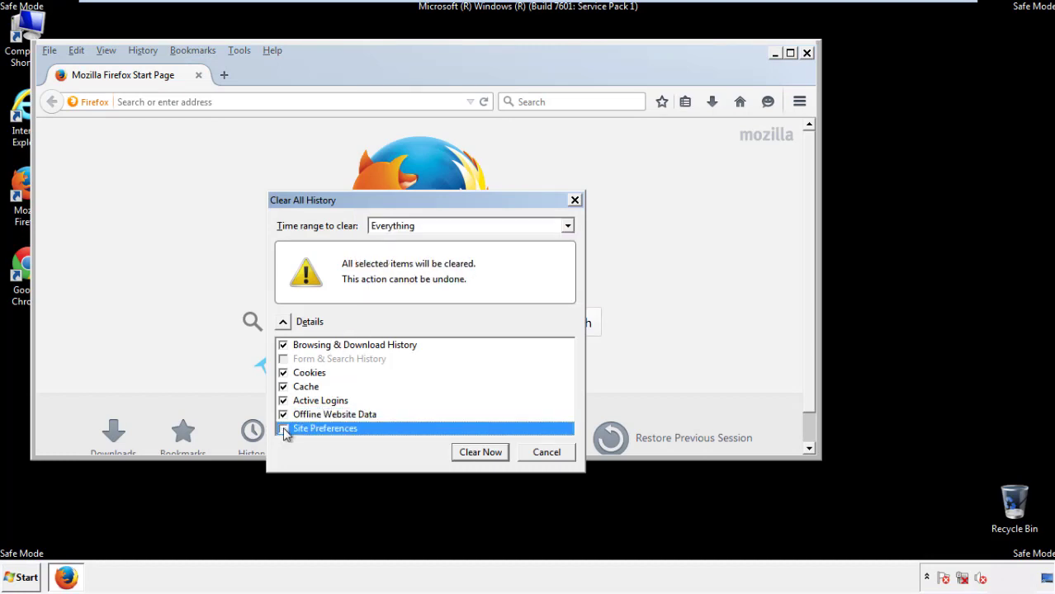
- Clear all Firefox history and bring up the Troubleshooting Information page
click(479, 452)
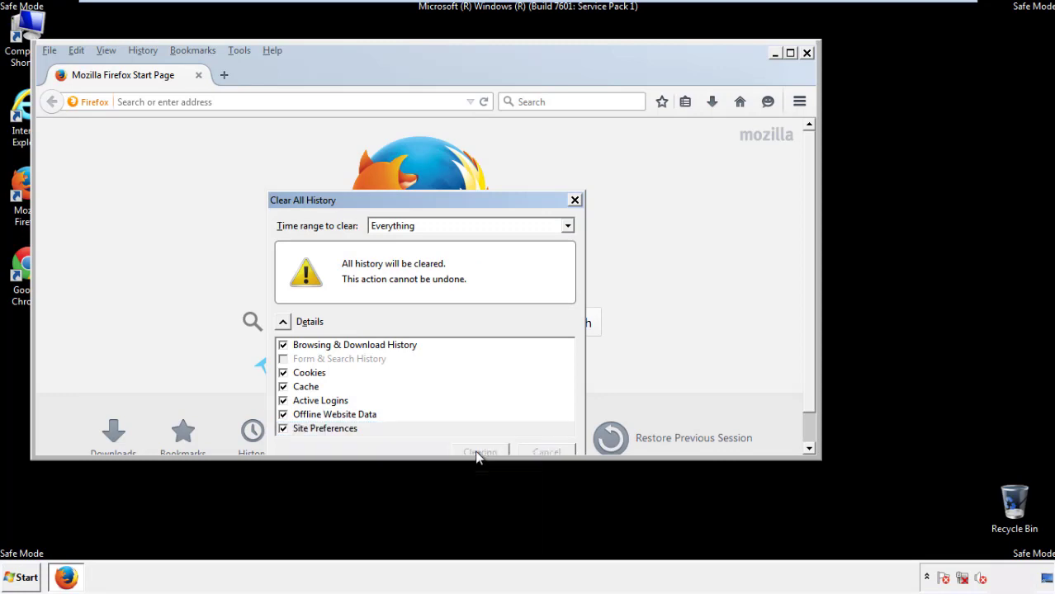
click(272, 50)
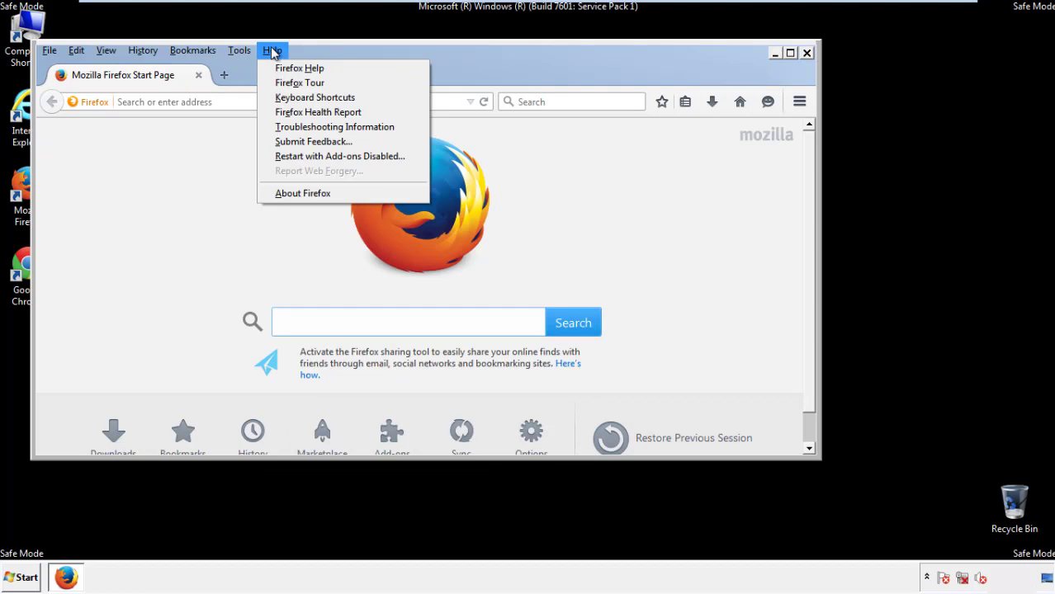
click(305, 126)
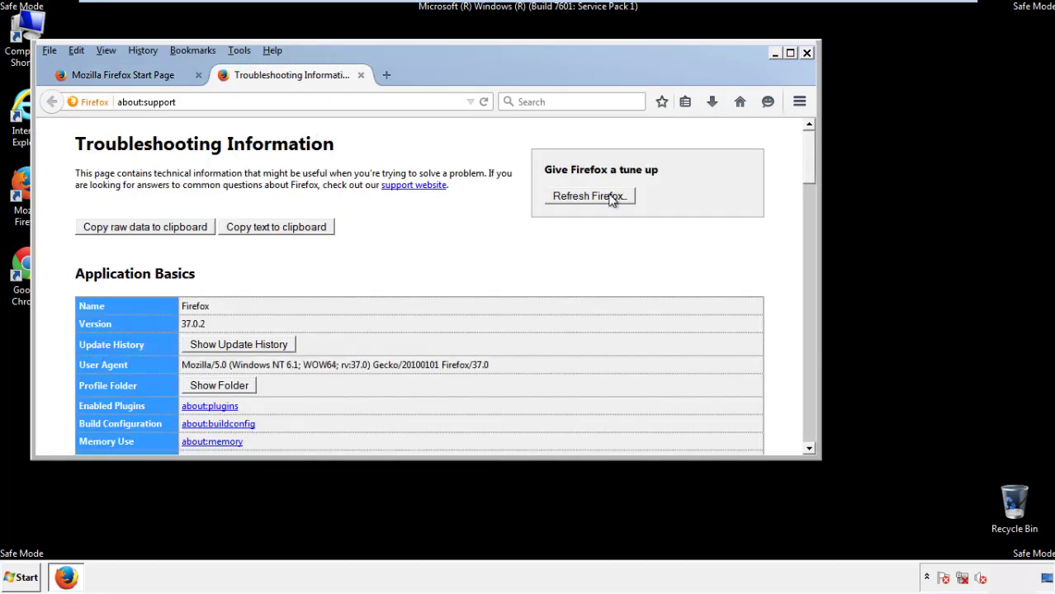
- Refresh Firefox to its defaults, decline the default-browser prompt, and close Firefox
click(612, 199)
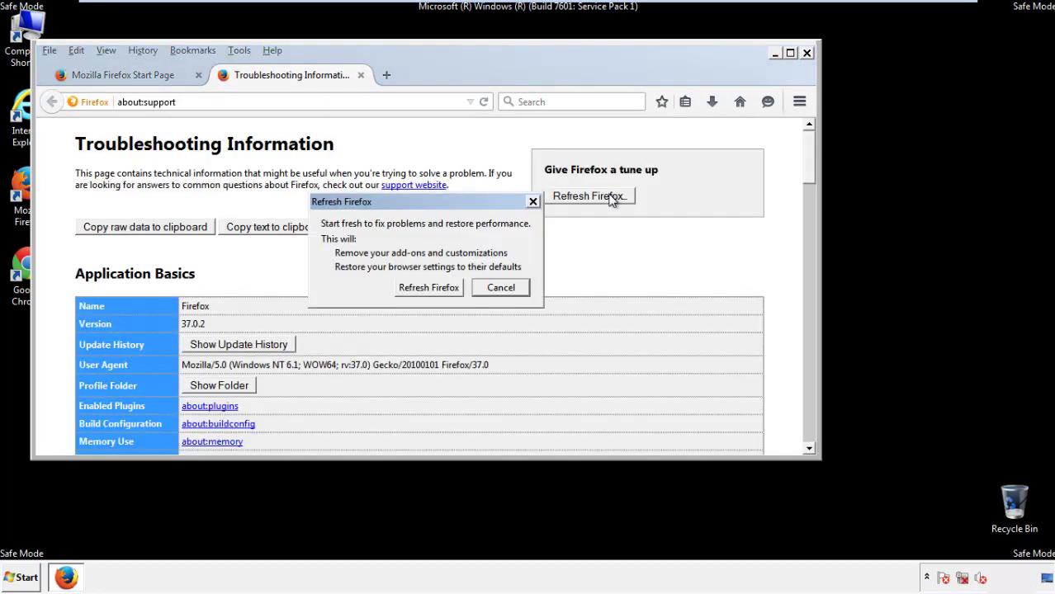
click(431, 289)
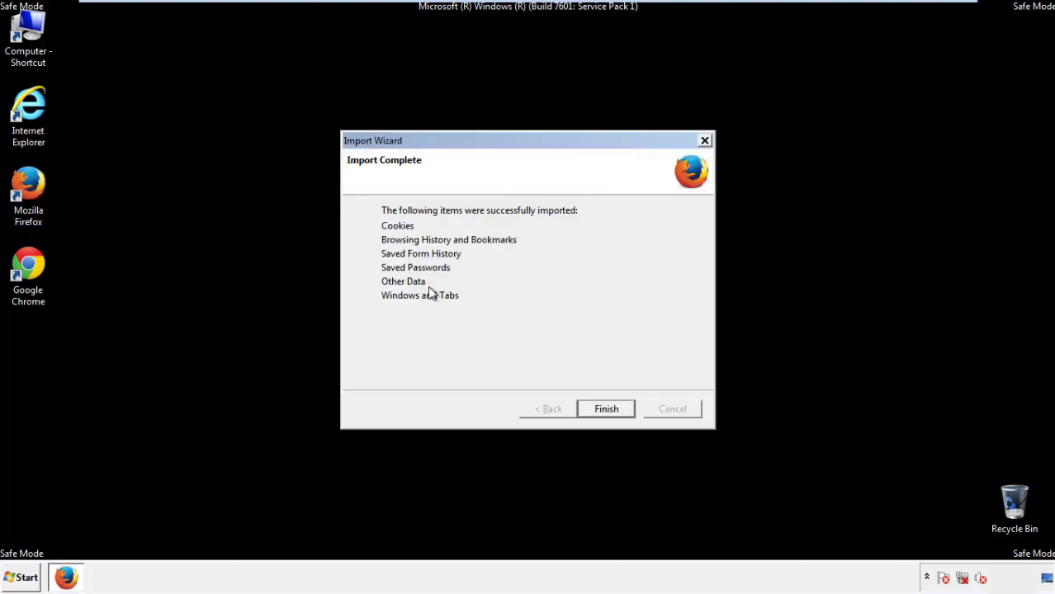
click(606, 409)
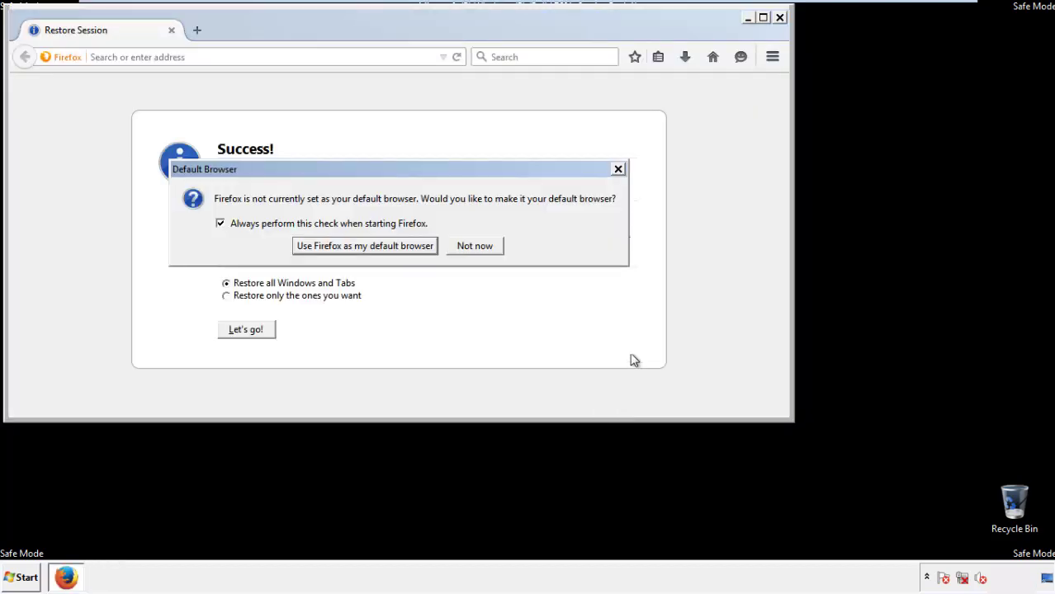
click(477, 246)
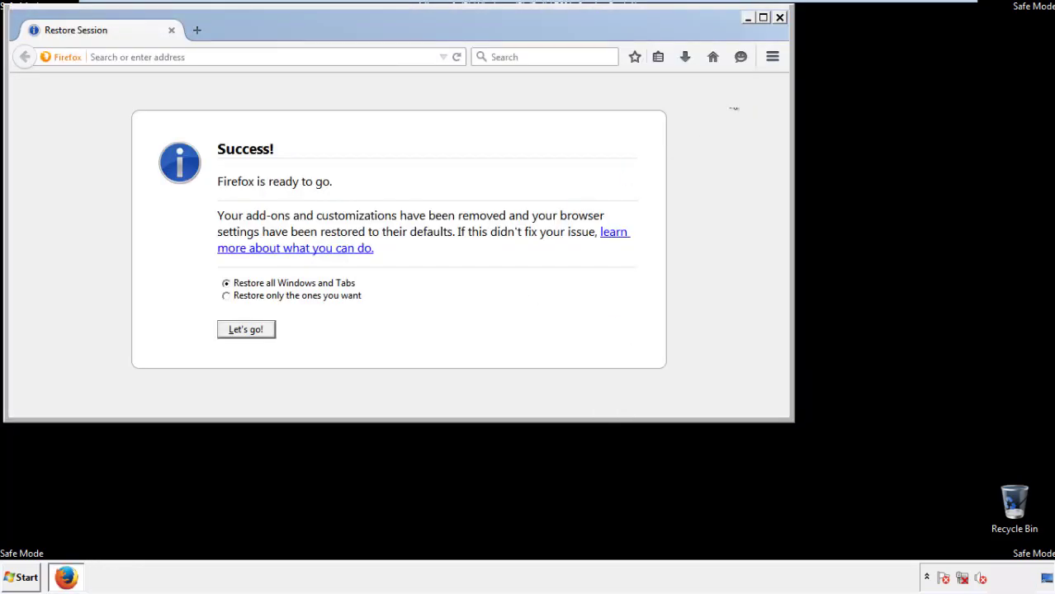
click(779, 18)
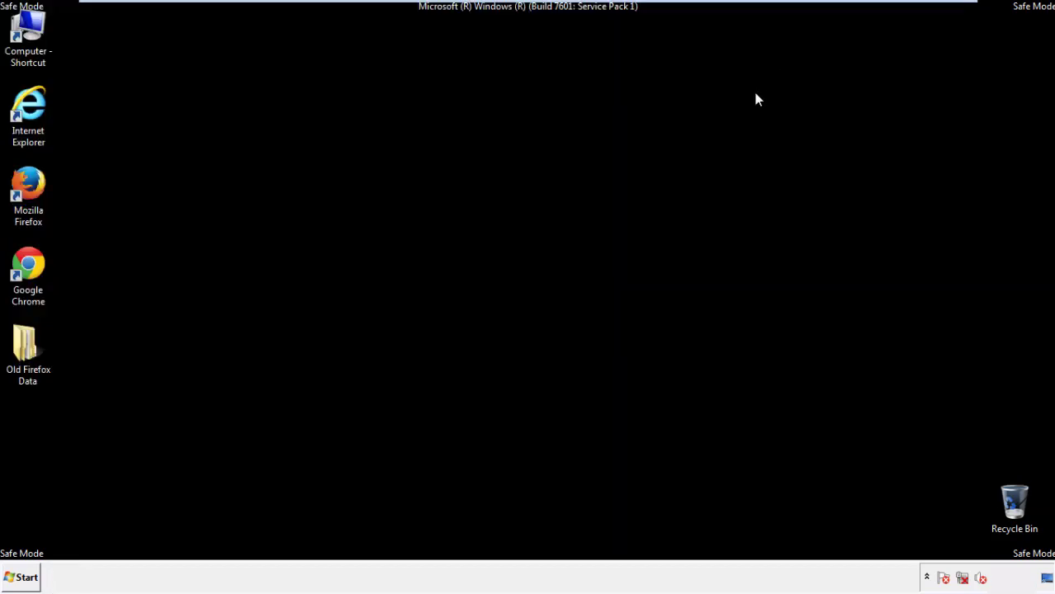
- Launch Chrome, choose Don't ask again on the default-browser prompt, and load Settings
click(24, 262)
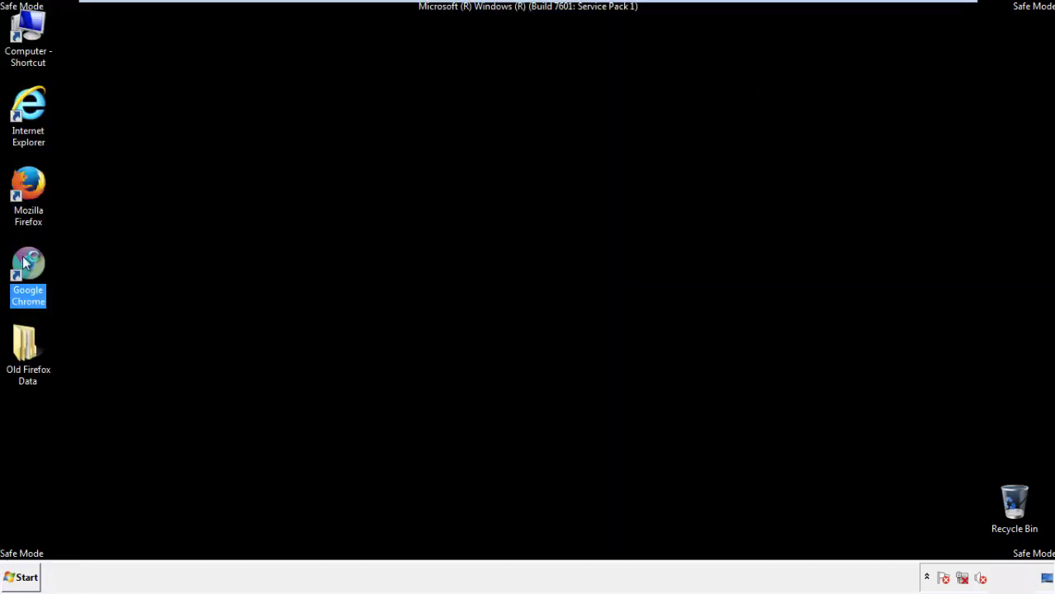
double_click(25, 263)
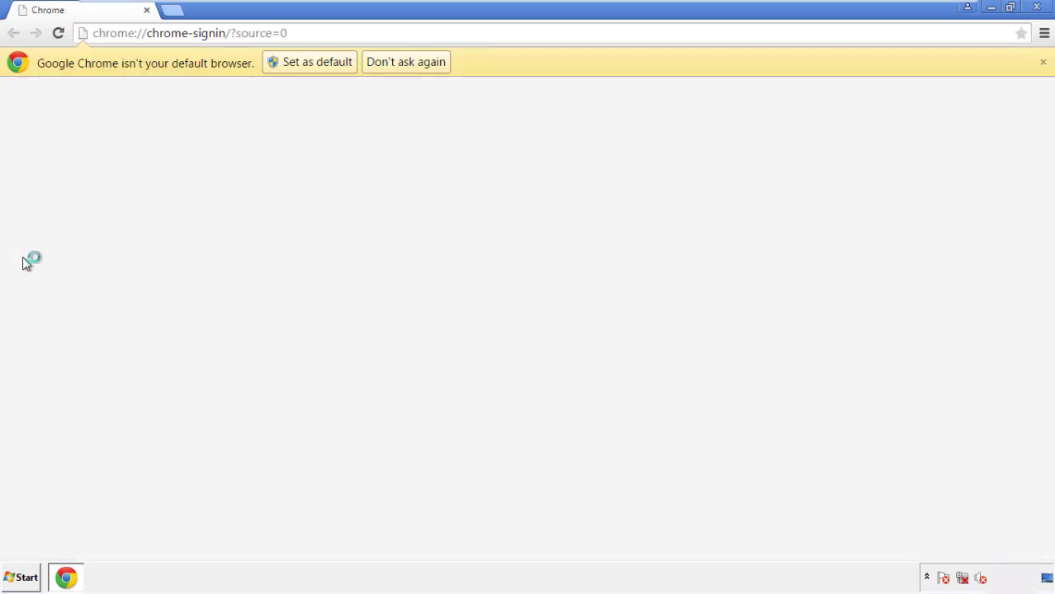
click(423, 63)
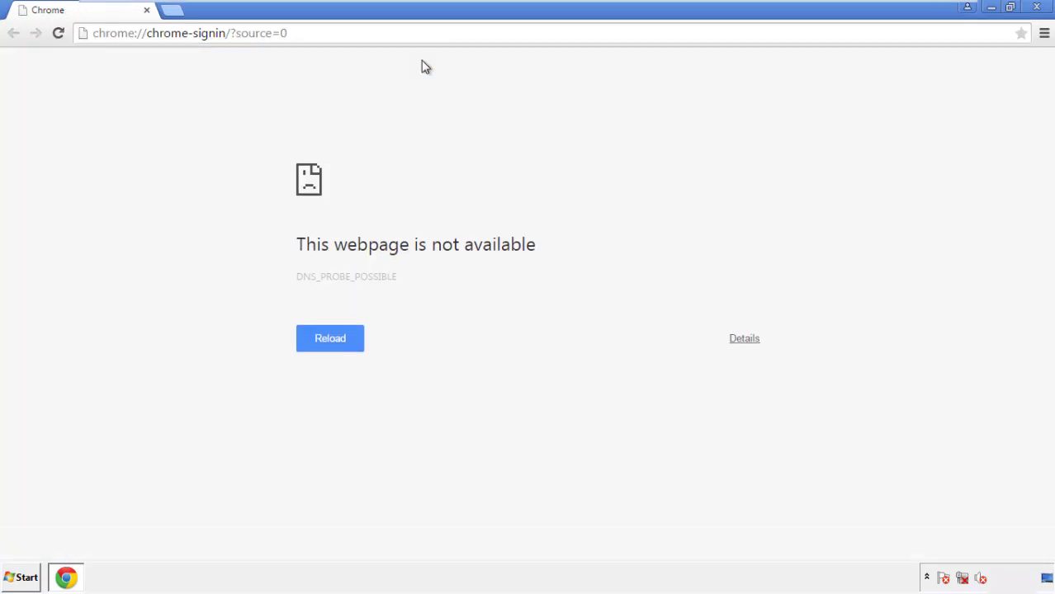
click(1044, 34)
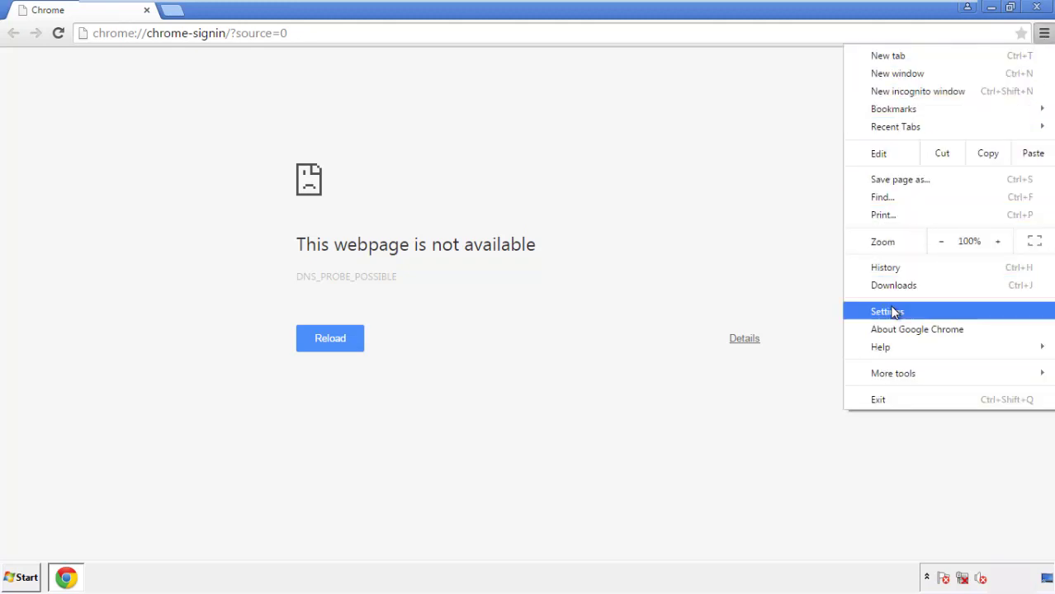
click(892, 311)
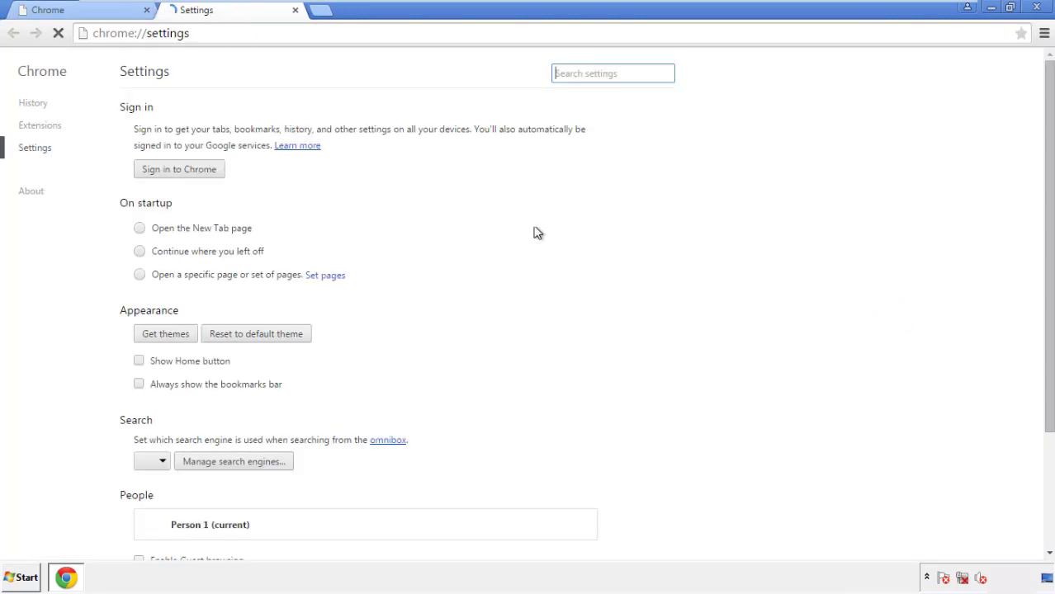
- Clear Chrome data from the beginning of time, including autofill, keeping only passwords
click(37, 105)
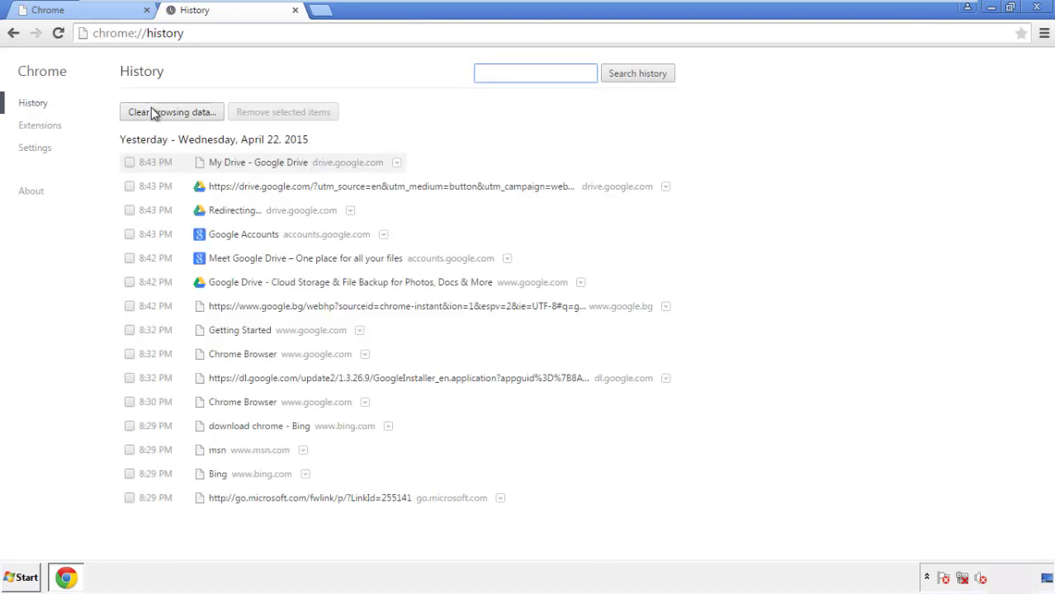
click(159, 115)
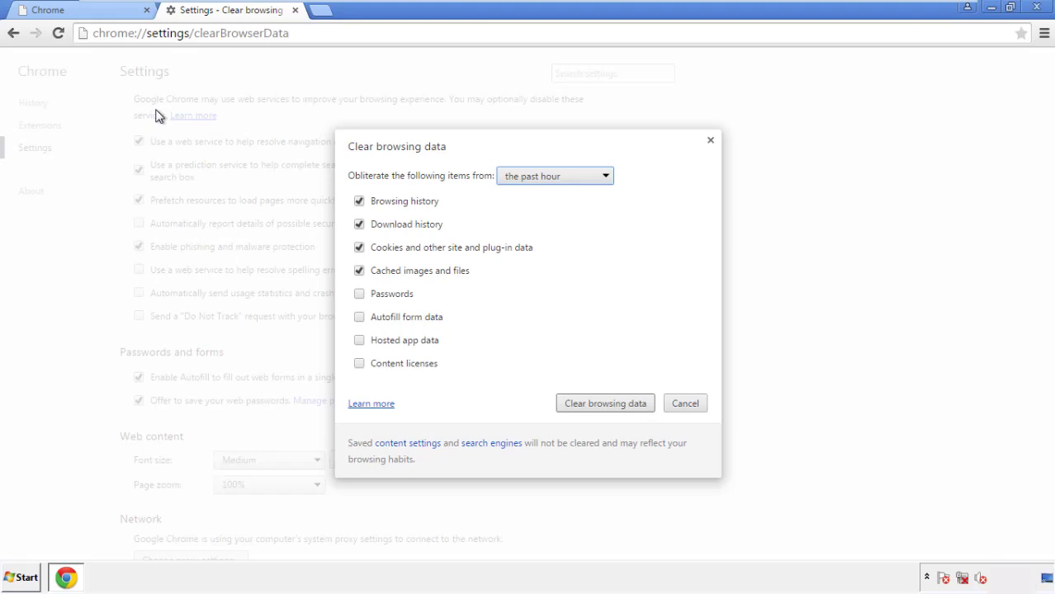
click(530, 178)
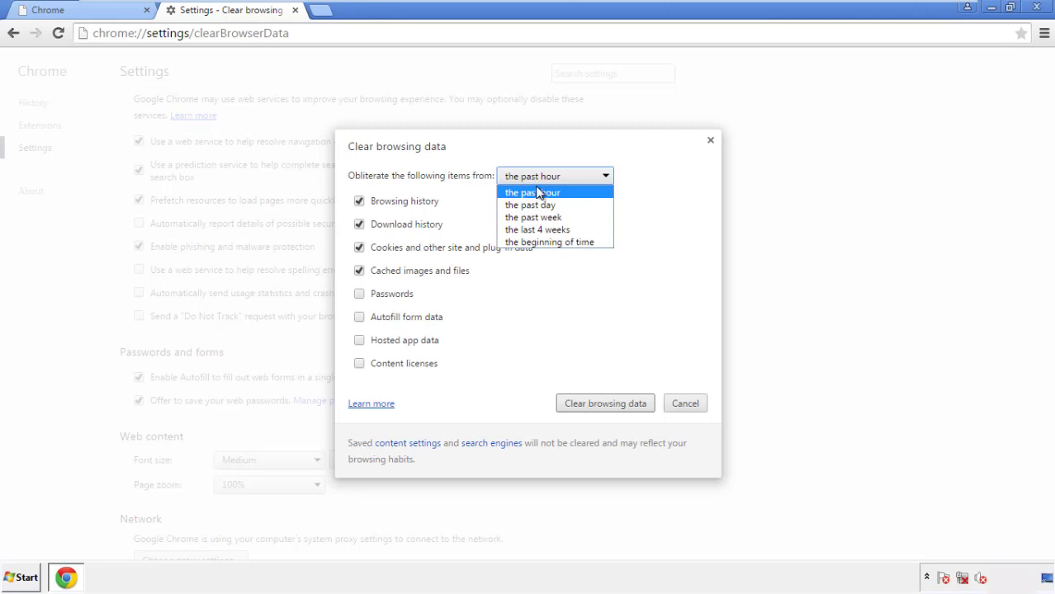
click(528, 243)
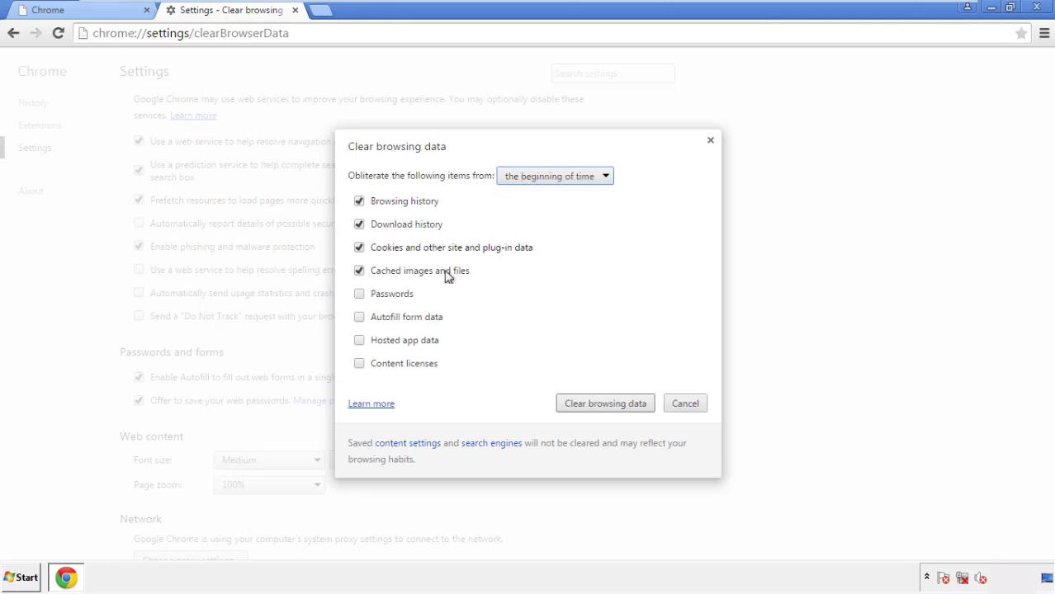
click(365, 318)
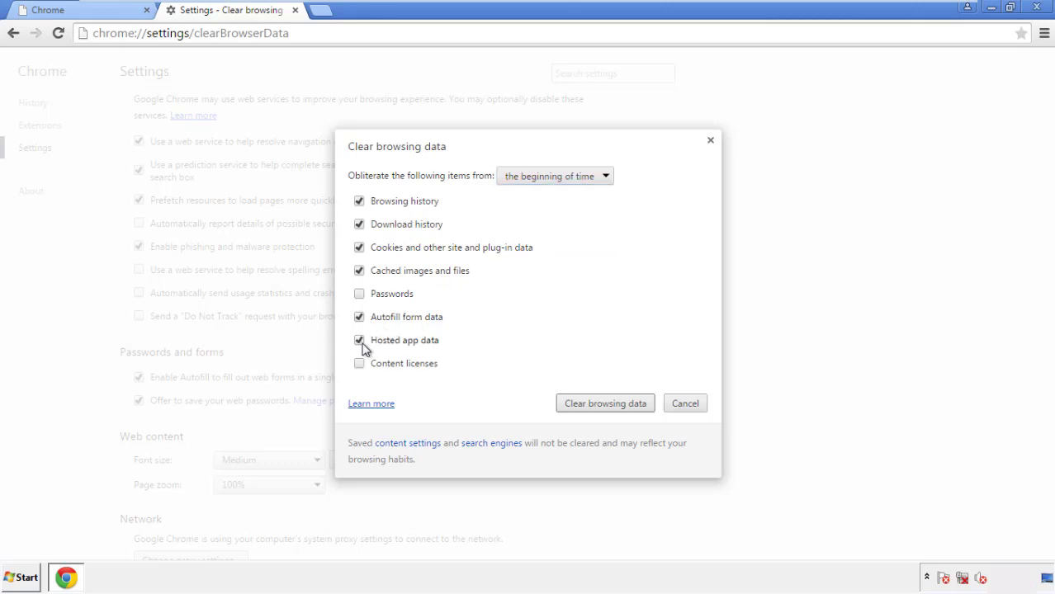
click(588, 404)
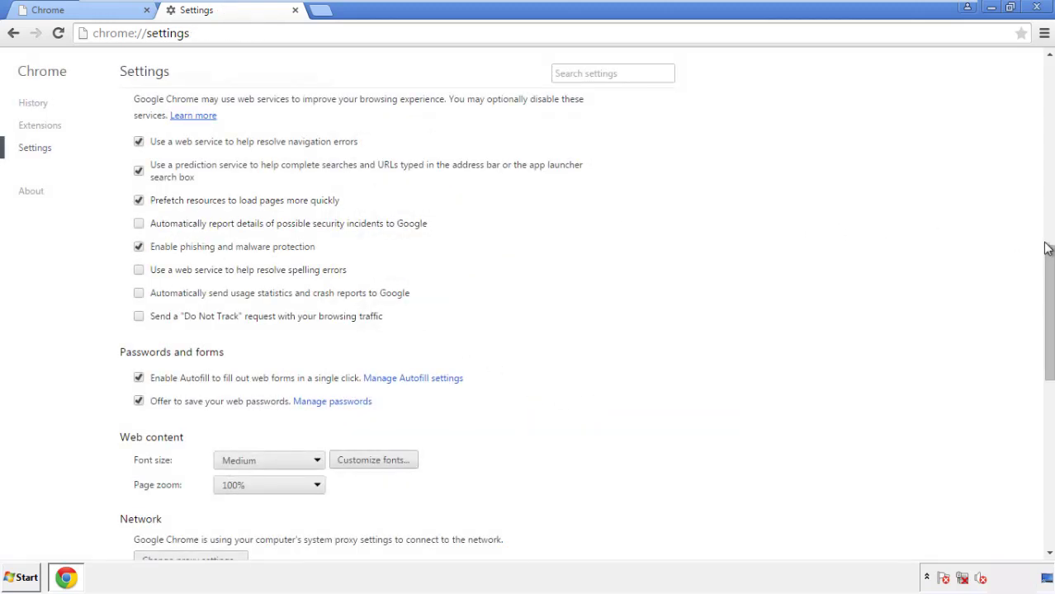
- Reset settings at the bottom of Chrome Settings, confirm, and close Chrome
drag(1047, 248, 1049, 450)
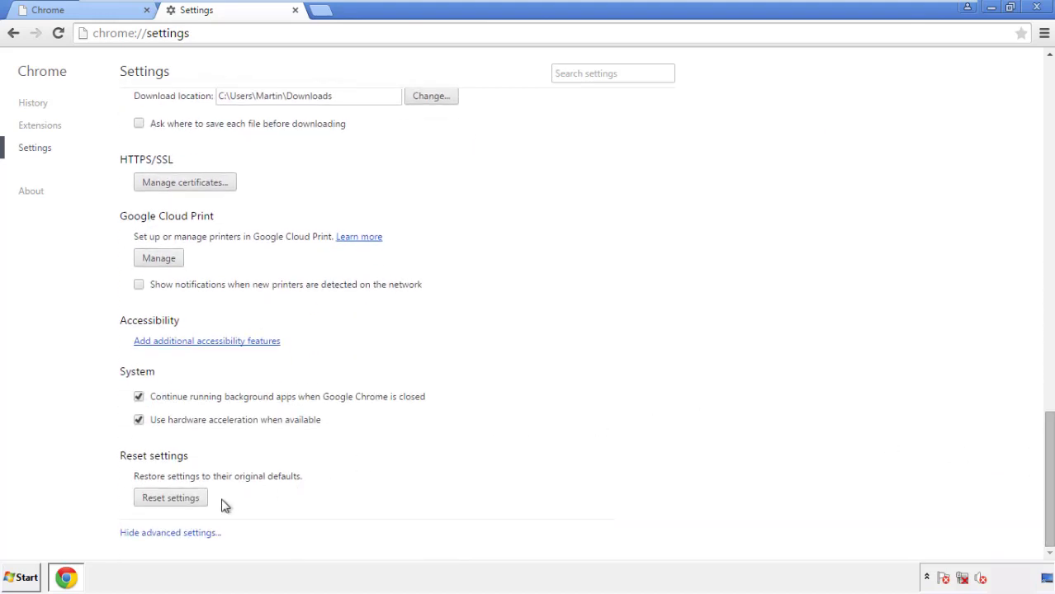
click(197, 501)
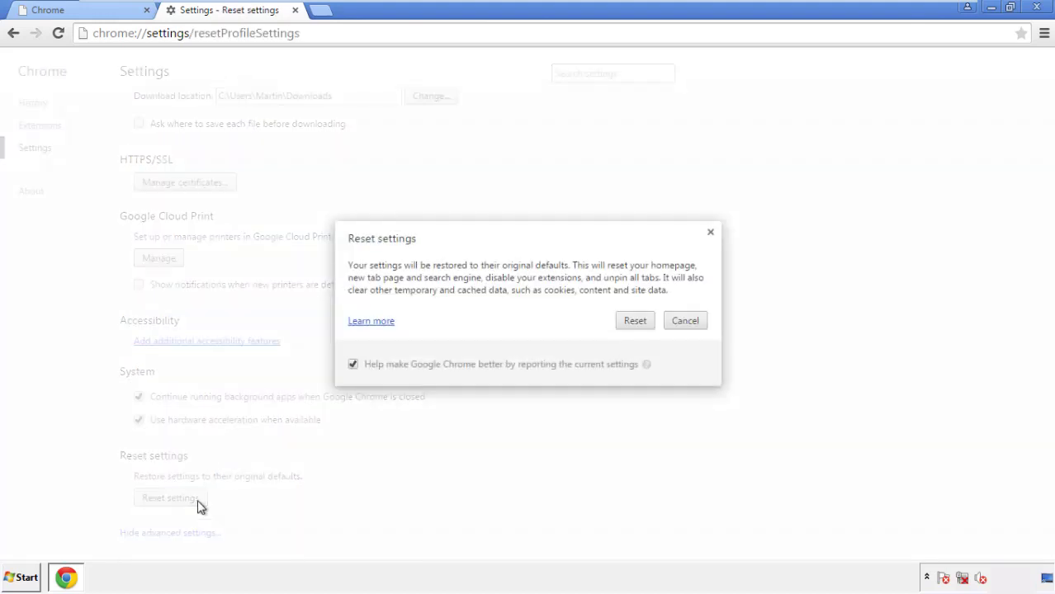
click(636, 321)
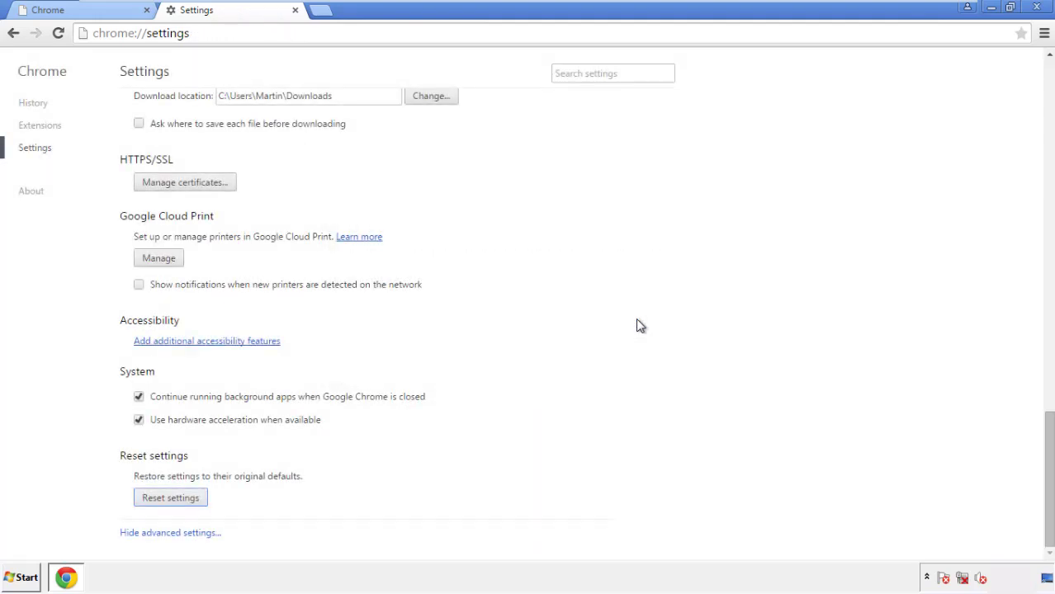
click(1034, 7)
- Launch Firefox, remove Search Mine in the Add-ons manager, and close Firefox
click(570, 268)
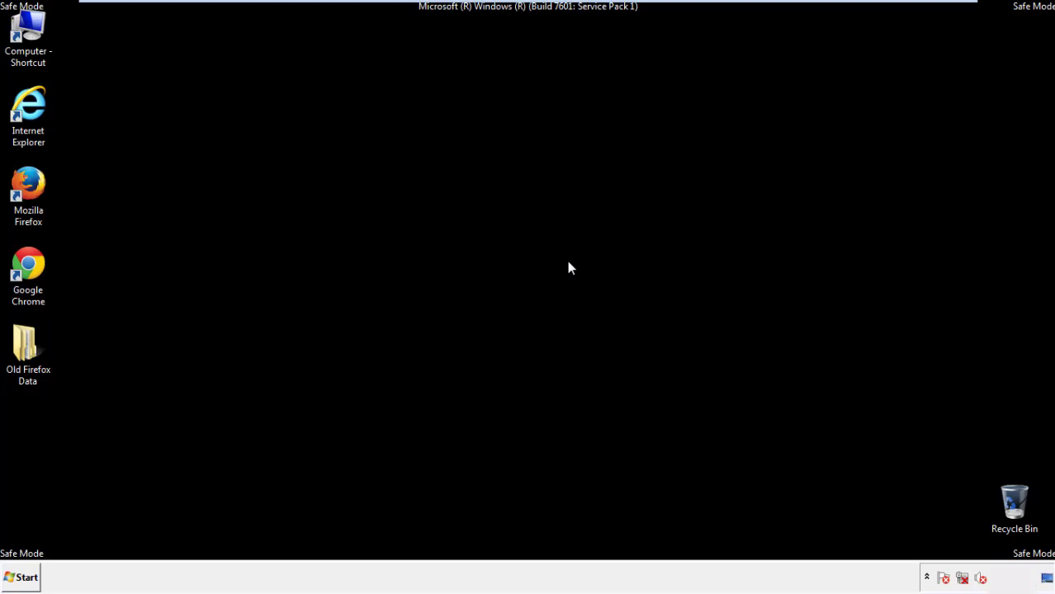
double_click(41, 206)
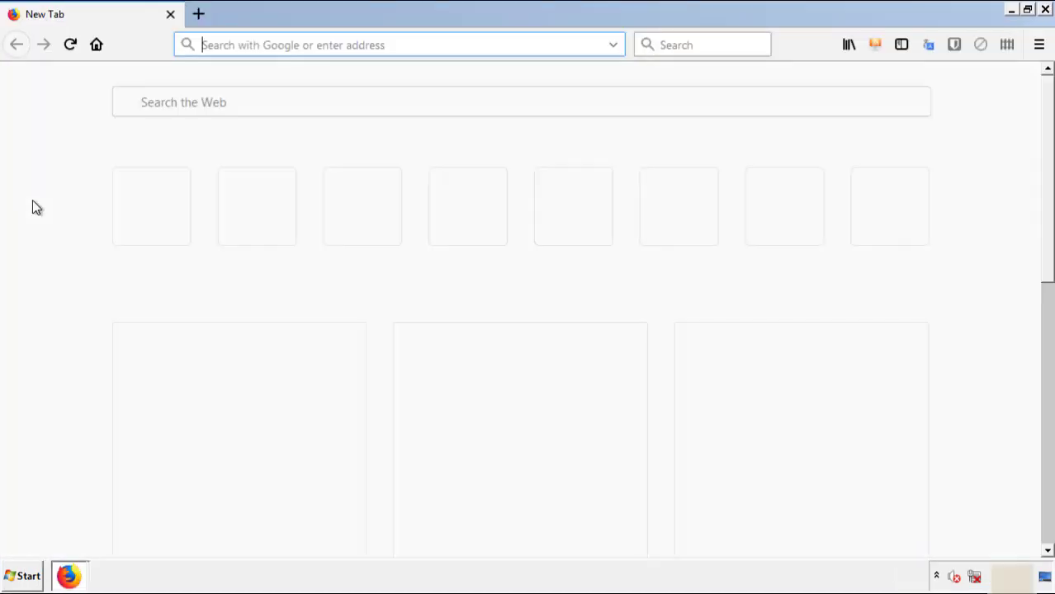
click(1039, 44)
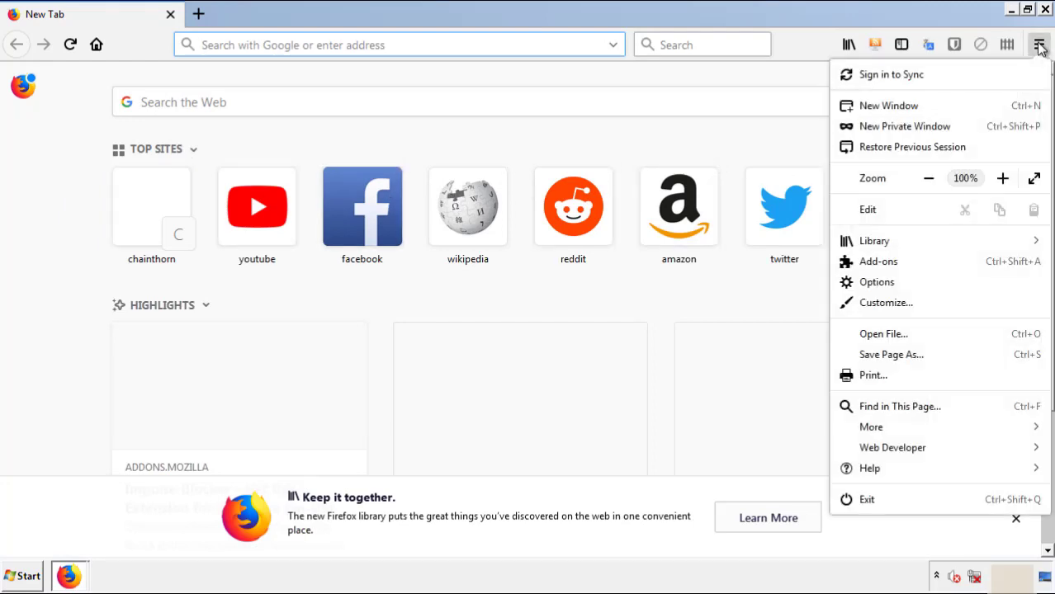
click(975, 264)
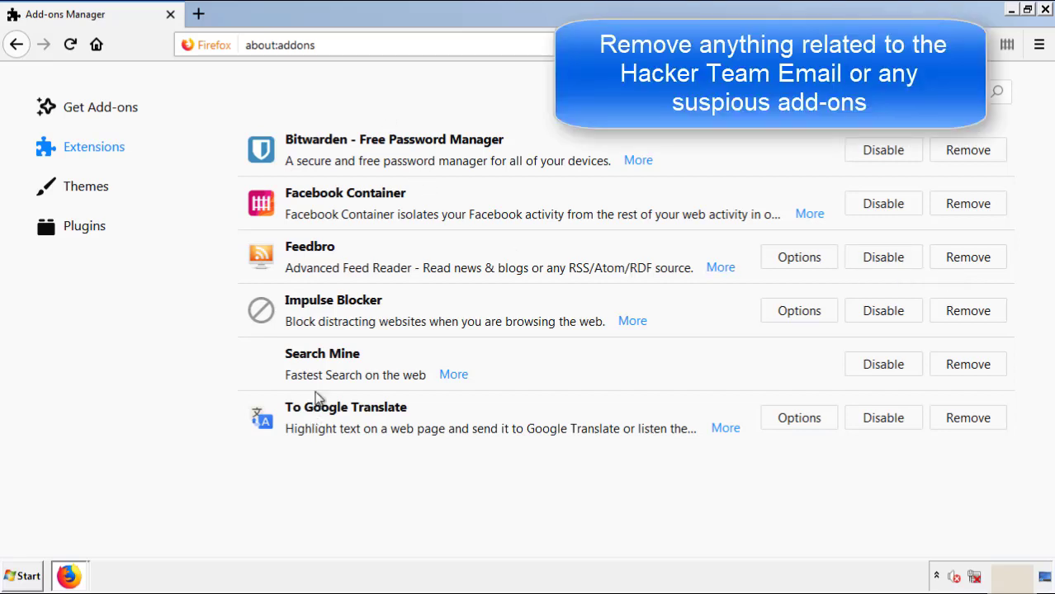
click(963, 368)
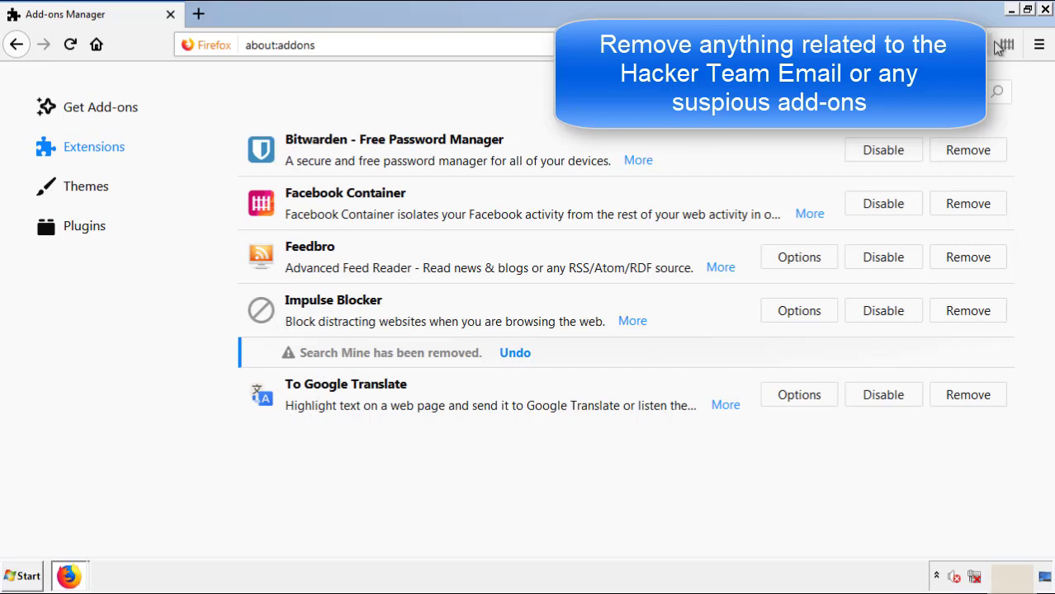
click(1045, 11)
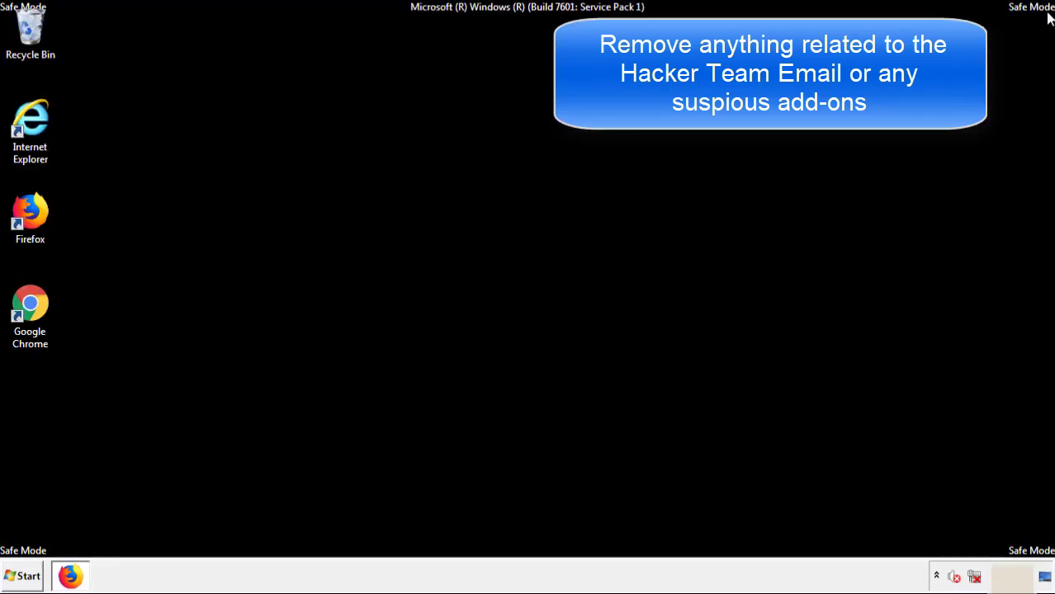
- Launch Chrome, remove Search Mine on the Extensions page, and close Chrome
double_click(30, 318)
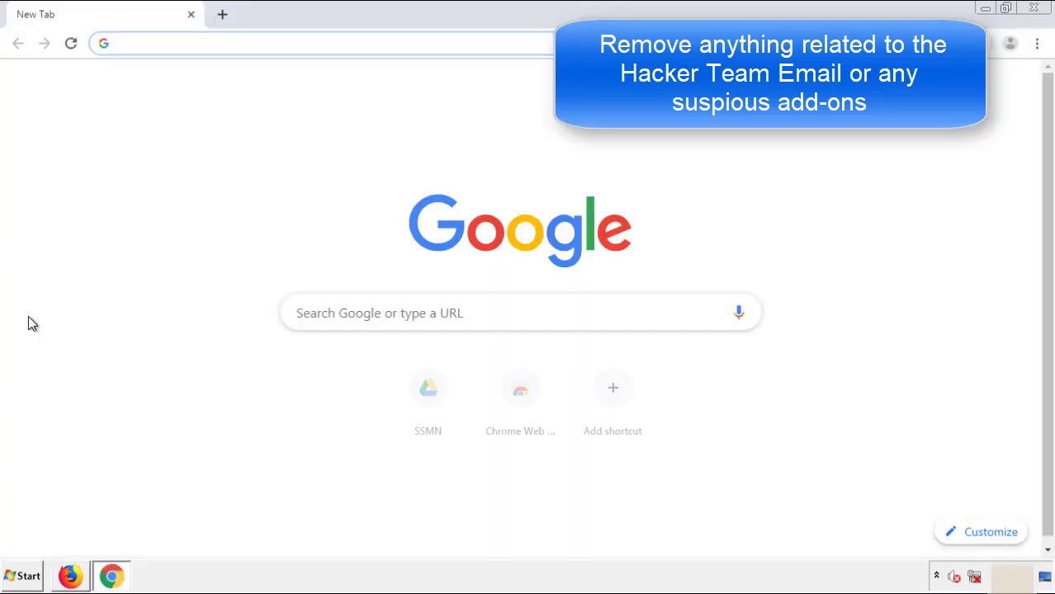
click(1037, 43)
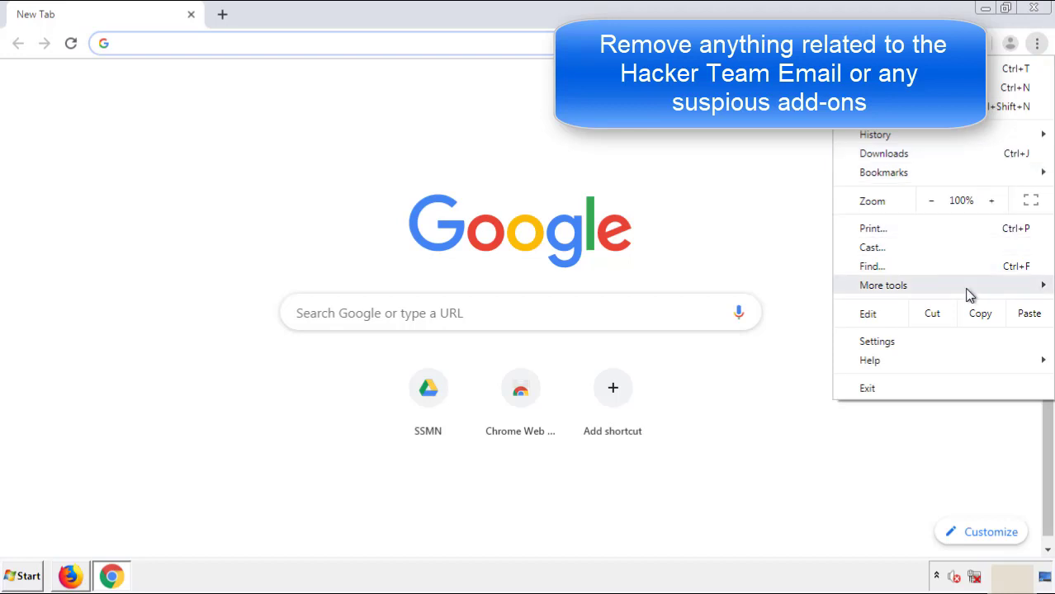
mouse_move(883, 285)
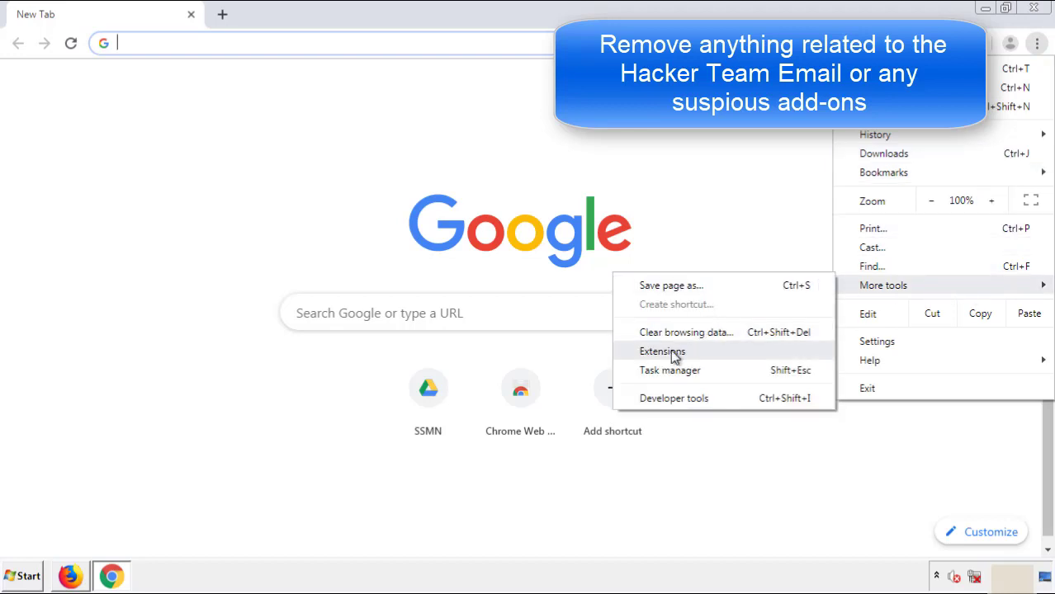
click(669, 351)
scroll(299, 268, down, 5)
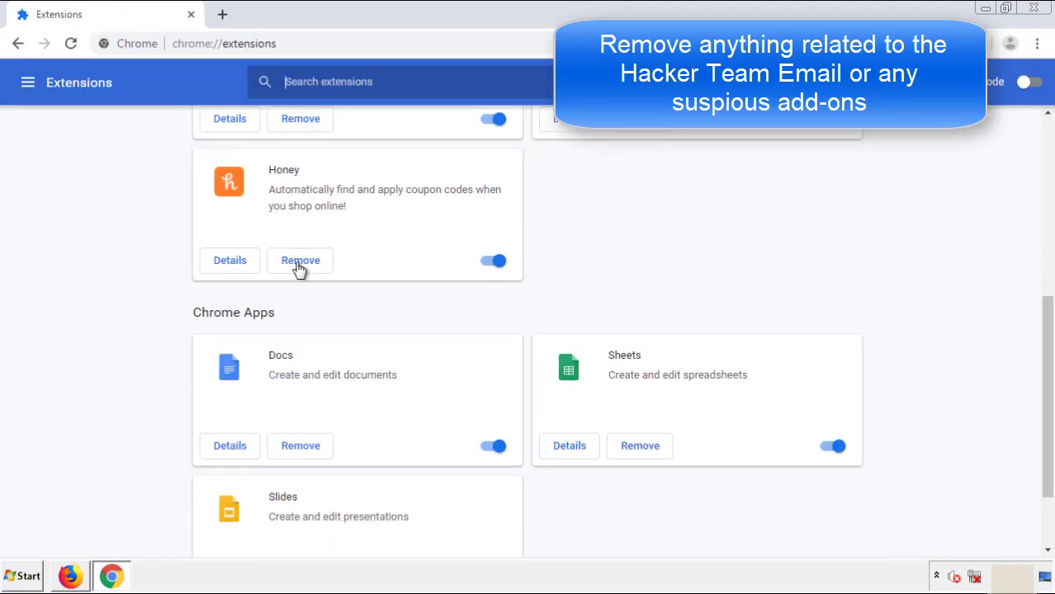
scroll(400, 301, up, 5)
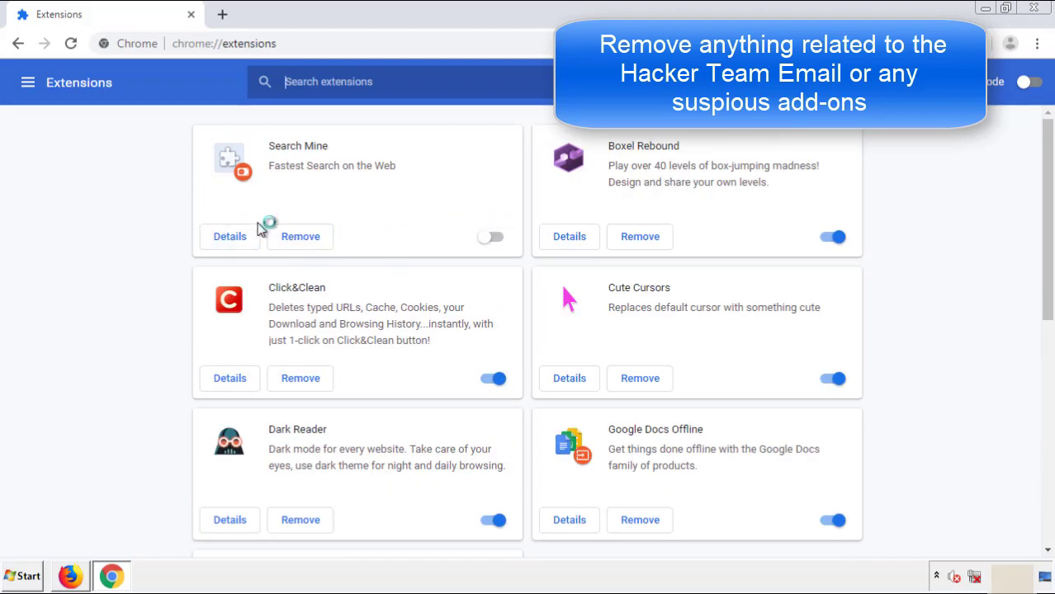
click(298, 239)
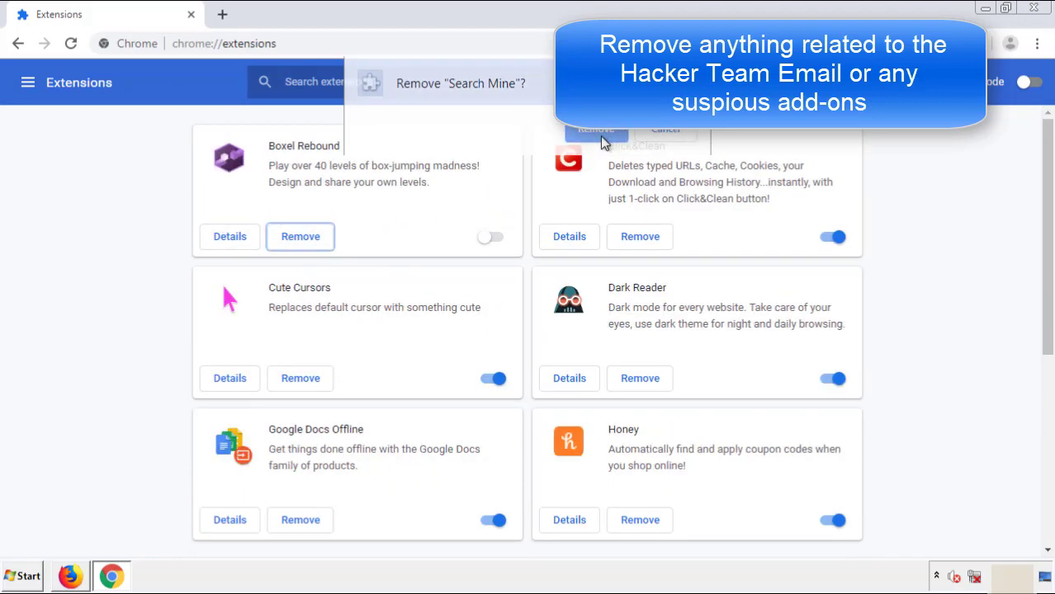
click(1042, 12)
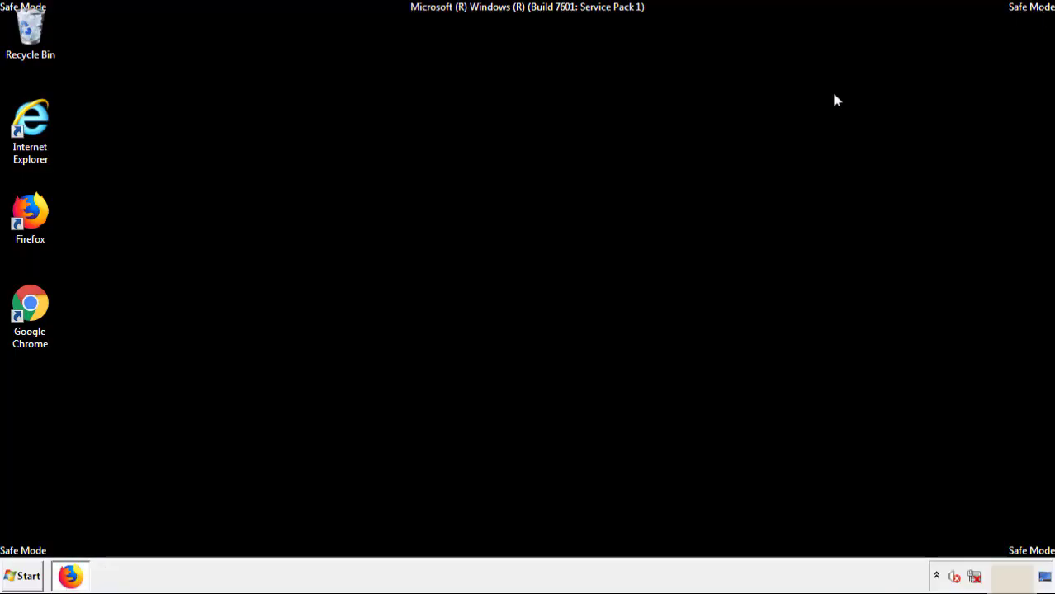
- Open the Start menu to reach the restart and log-off options
click(20, 578)
mouse_move(284, 541)
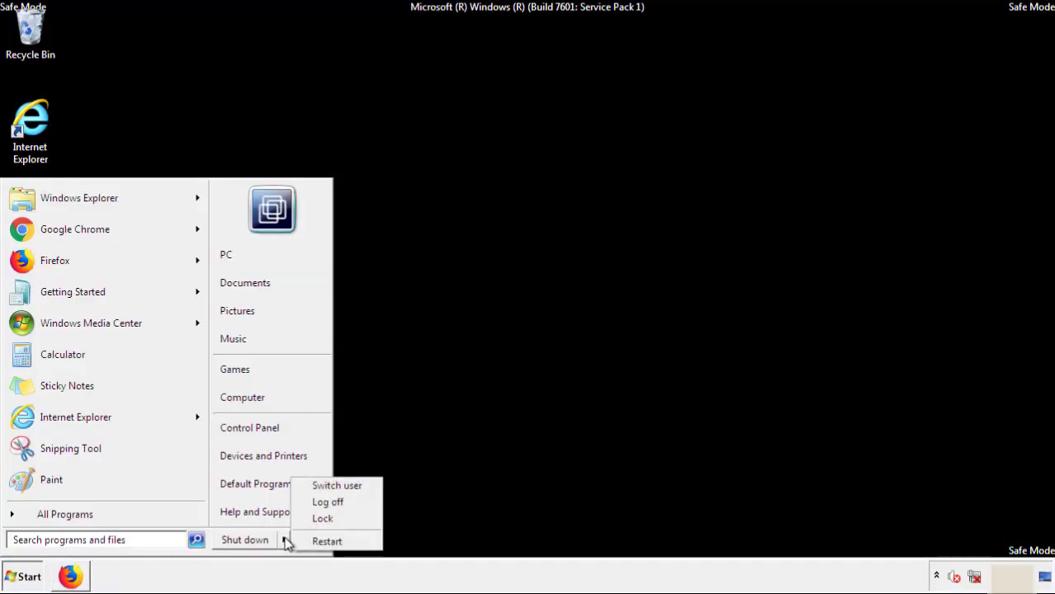